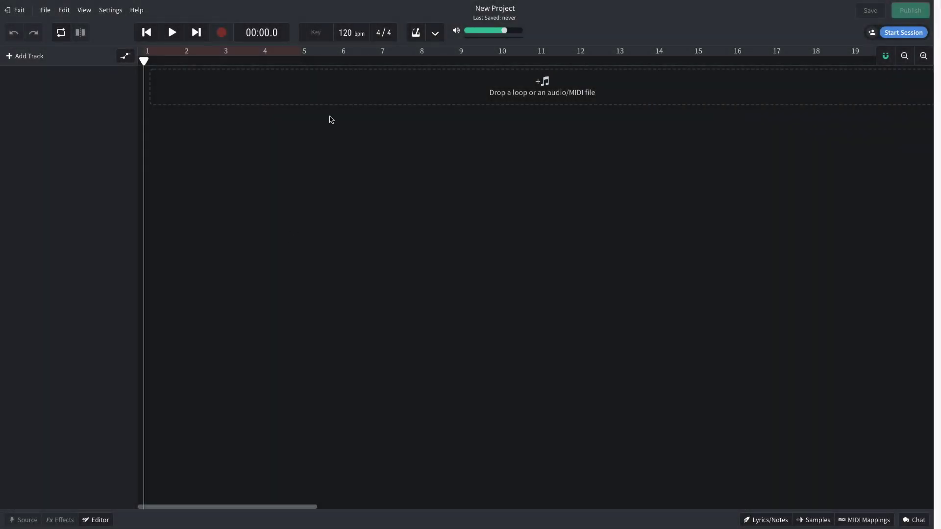
# Step: Set the project tempo to 158 bpm and the key to F# minor
pyautogui.click(347, 29)
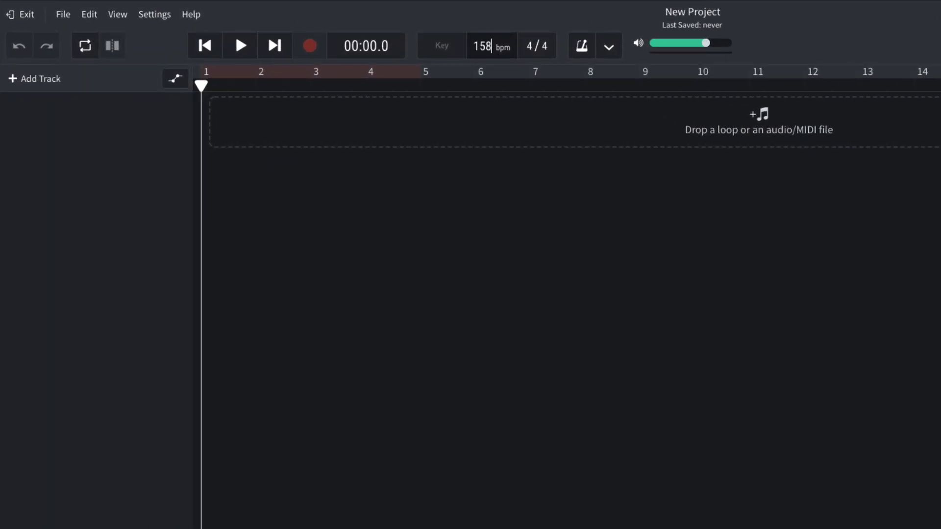
pyautogui.click(450, 57)
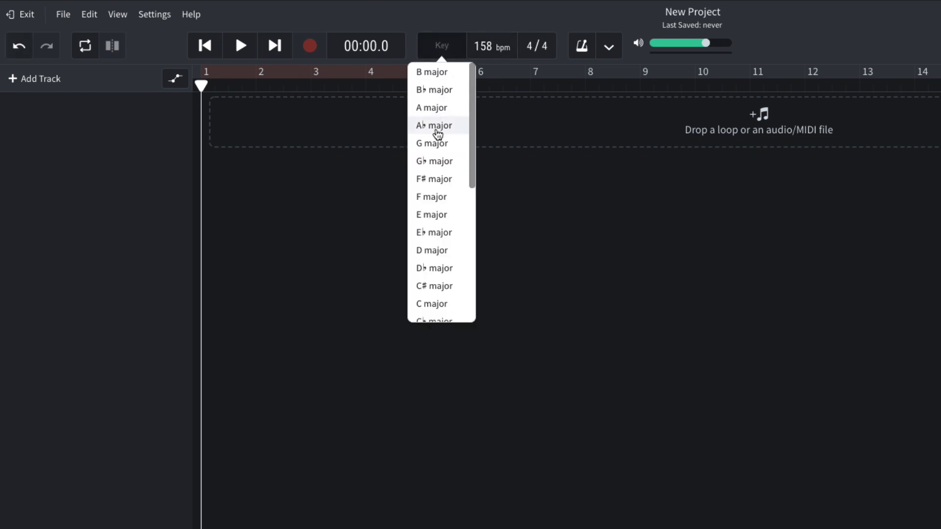
pyautogui.scroll(-5, 434, 137)
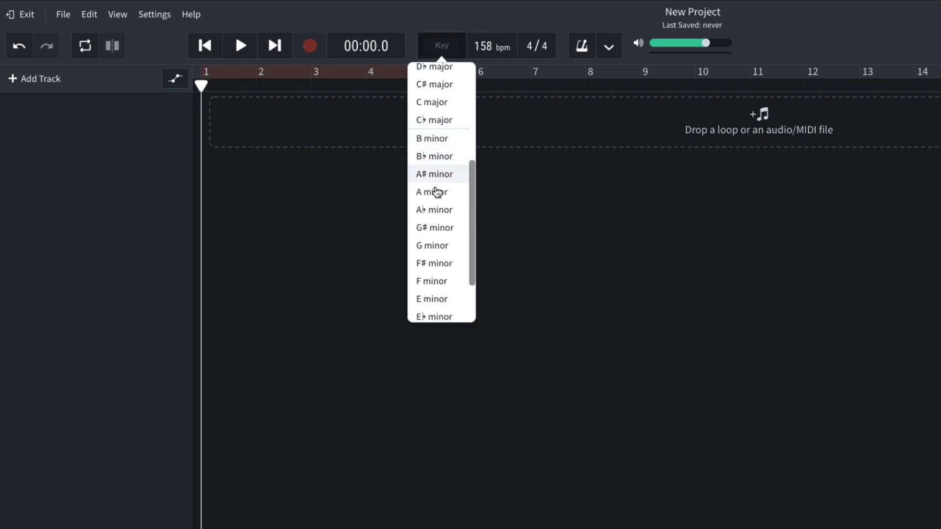
pyautogui.click(434, 266)
# Step: Add a virtual instrument track and assign it the Ultraphat 808 drum kit
pyautogui.click(38, 79)
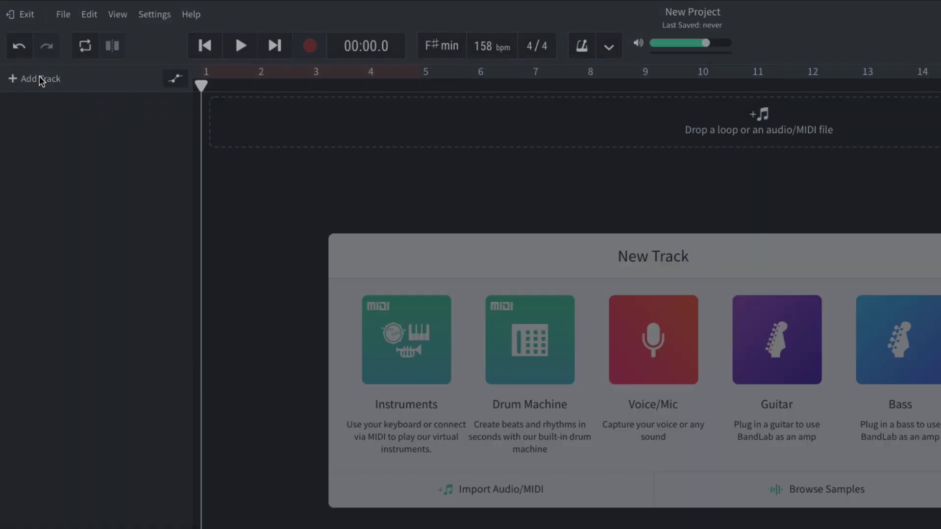
pyautogui.click(390, 315)
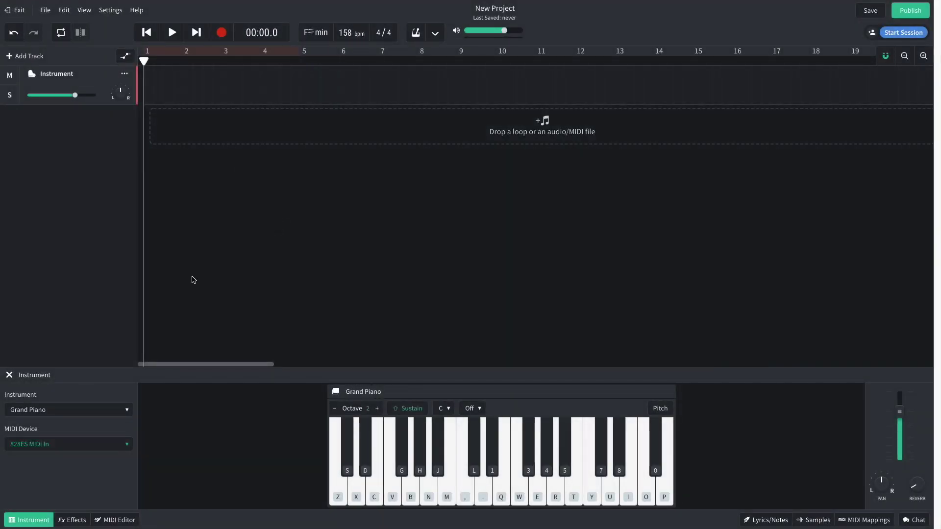
pyautogui.click(69, 410)
pyautogui.moveTo(81, 397)
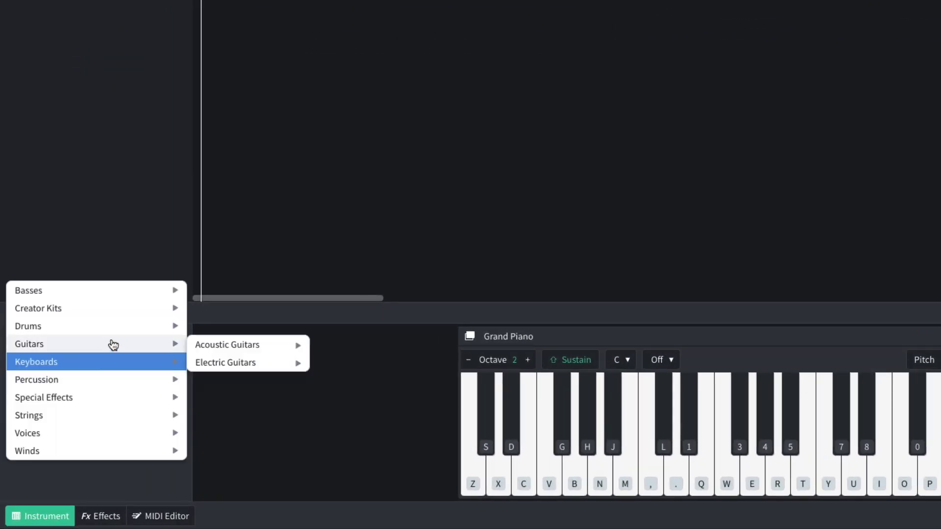
pyautogui.moveTo(115, 329)
pyautogui.moveTo(235, 347)
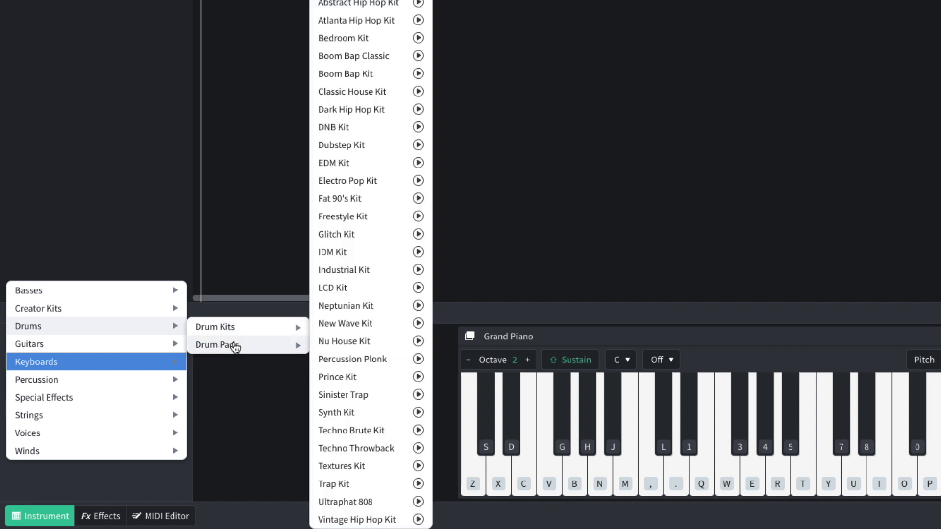
pyautogui.click(348, 502)
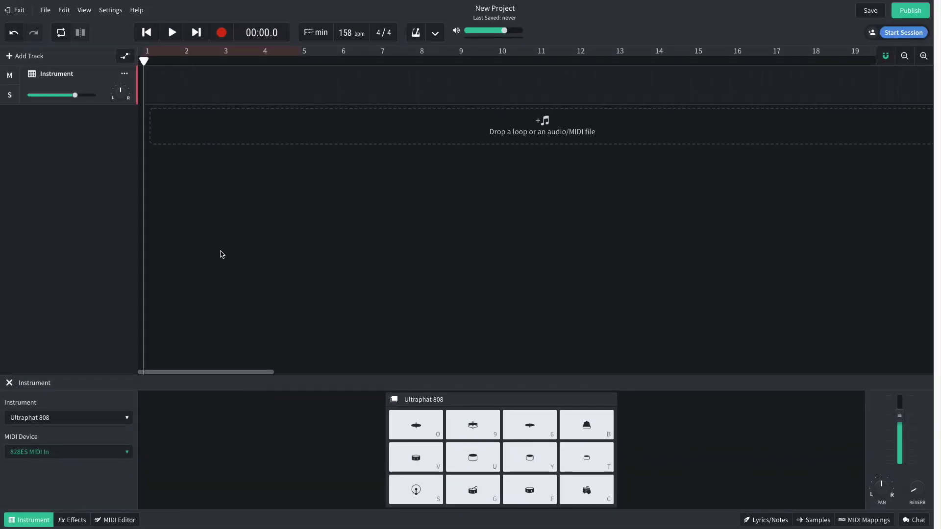
# Step: Create an empty four-bar region at bar 1 of the drum track and open it for MIDI note editing
pyautogui.rightClick(172, 86)
pyautogui.click(191, 116)
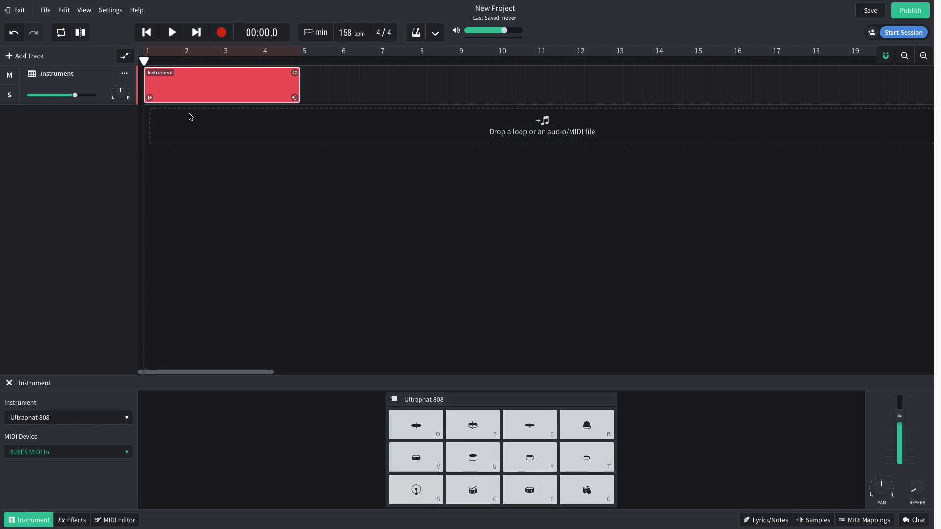
pyautogui.doubleClick(184, 88)
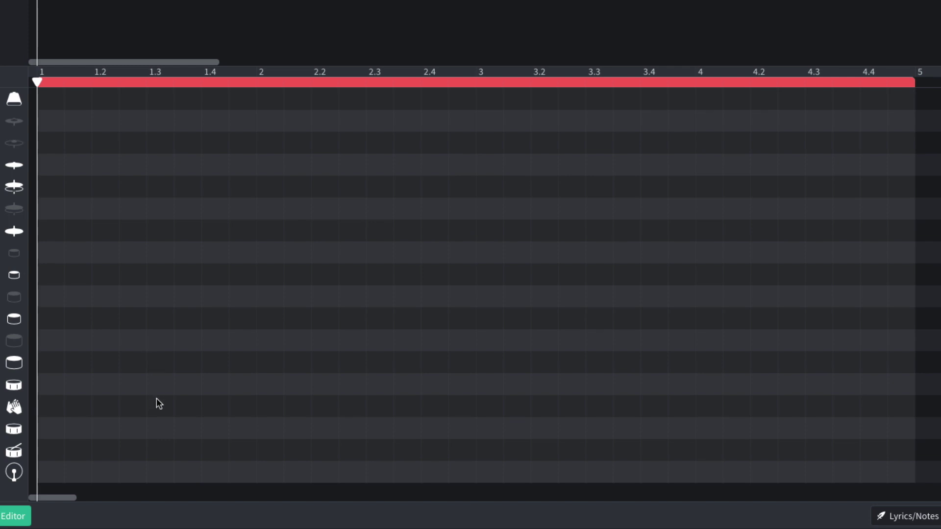
# Step: Place clap notes at 1.3 and 2.3 and play the pattern back
pyautogui.click(160, 413)
pyautogui.press('space')
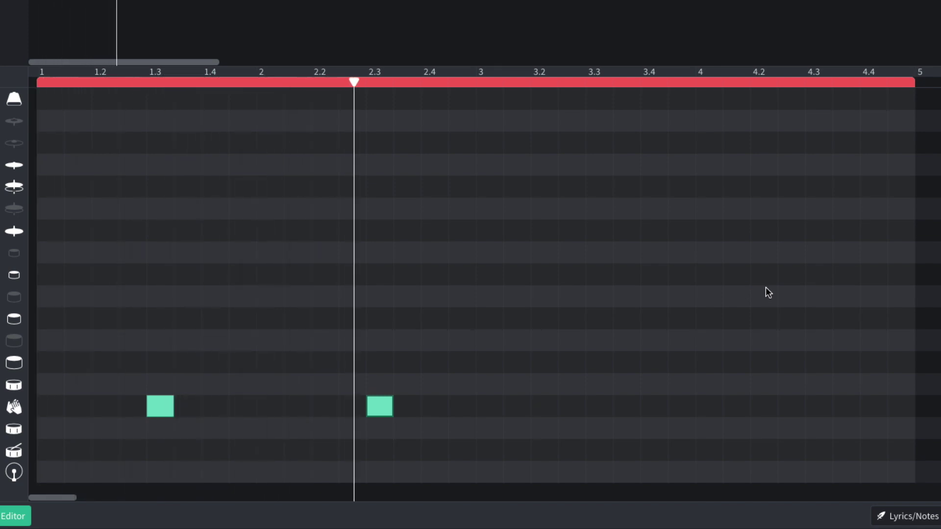
pyautogui.press('space')
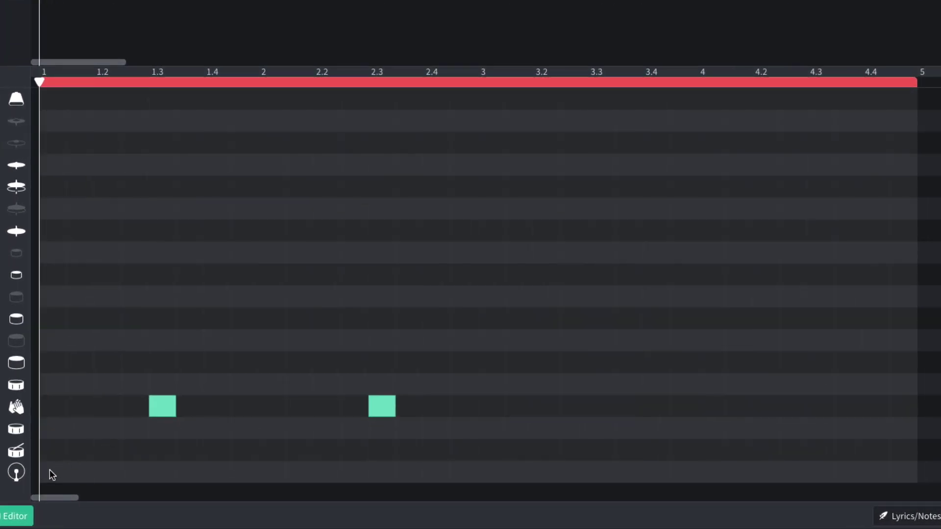
# Step: Place kick notes at 1, on the off-beat after 1.4 and at 2.2, and play the beat back
pyautogui.click(49, 469)
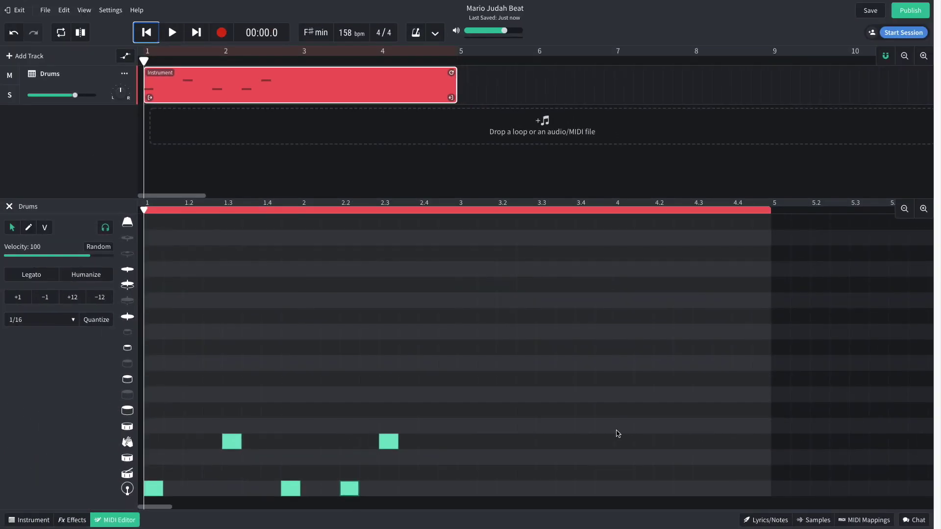
pyautogui.press('space')
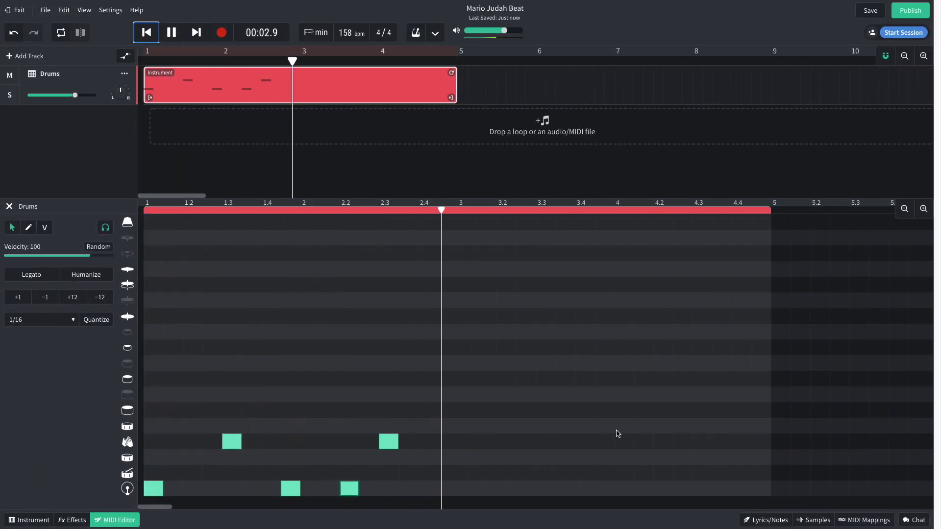
pyautogui.press('space')
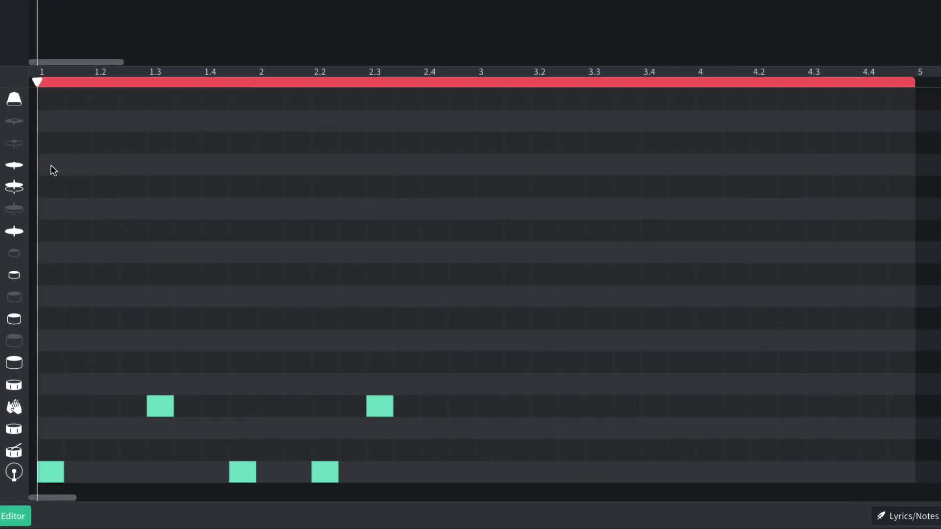
# Step: Fill bars 1 and 2 of the hi-hat row with an eighth-note pattern with gaps, and play it back from the start
pyautogui.click(154, 268)
pyautogui.click(77, 165)
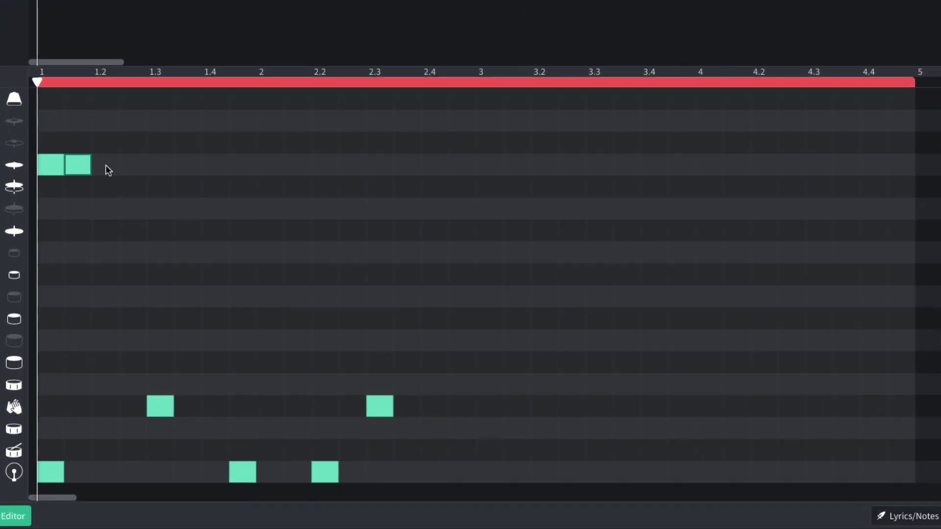
pyautogui.click(106, 165)
pyautogui.click(136, 170)
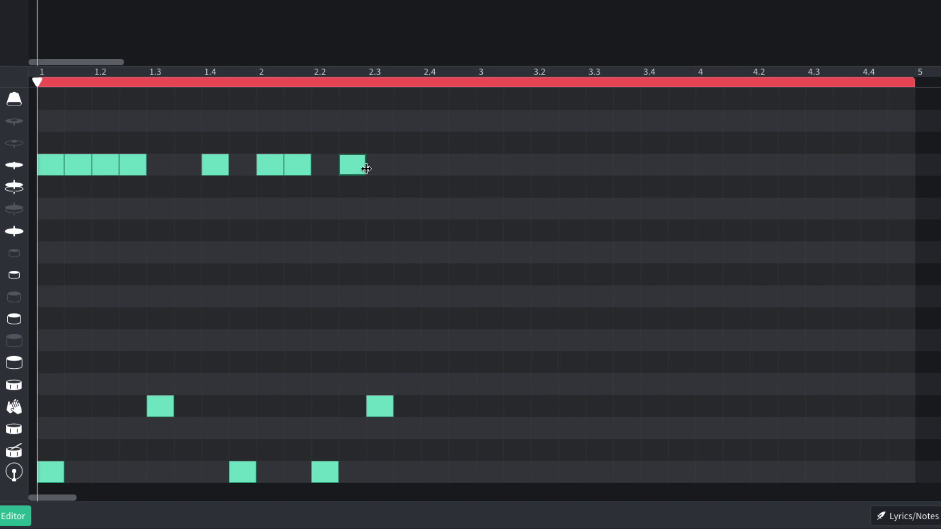
pyautogui.click(412, 169)
pyautogui.click(439, 165)
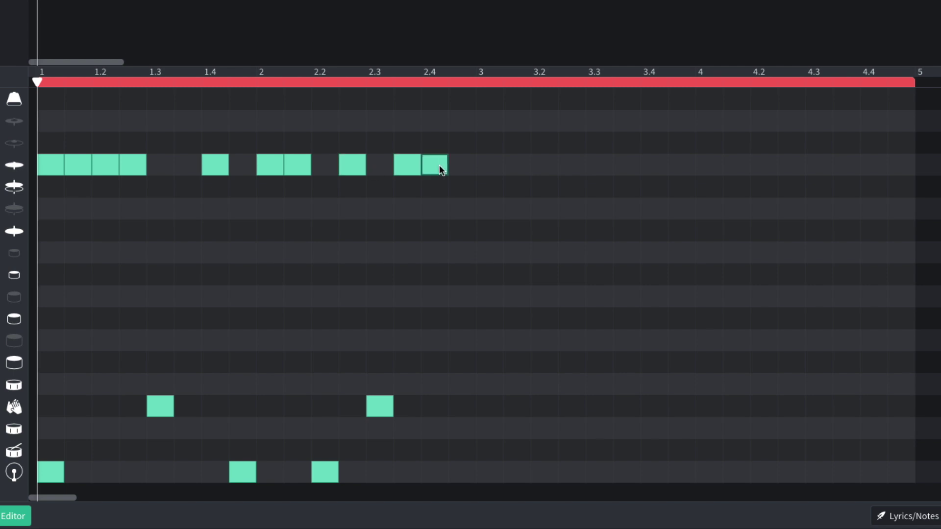
pyautogui.click(461, 166)
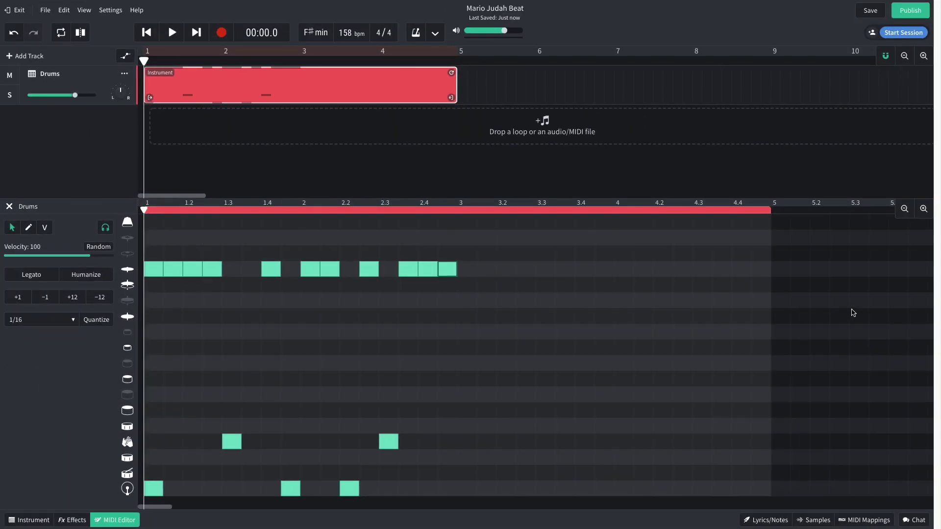
pyautogui.press('space')
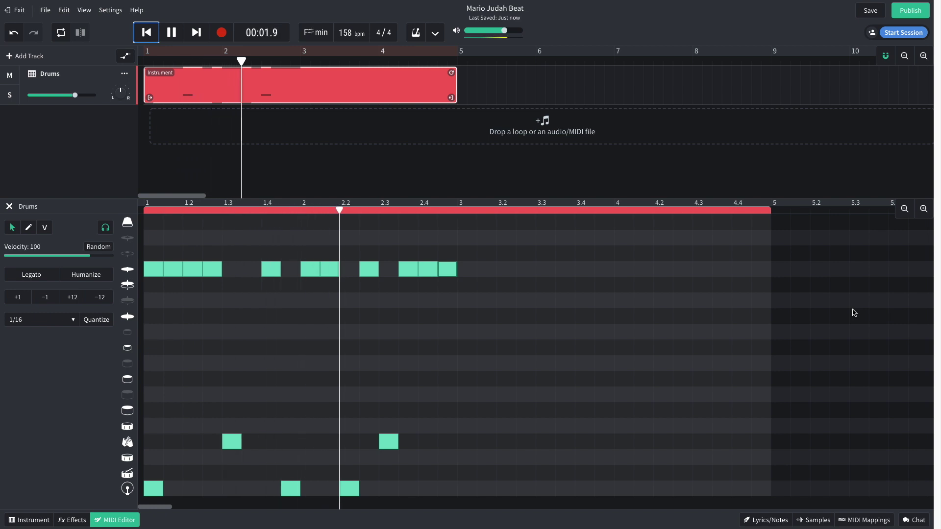
pyautogui.press('space')
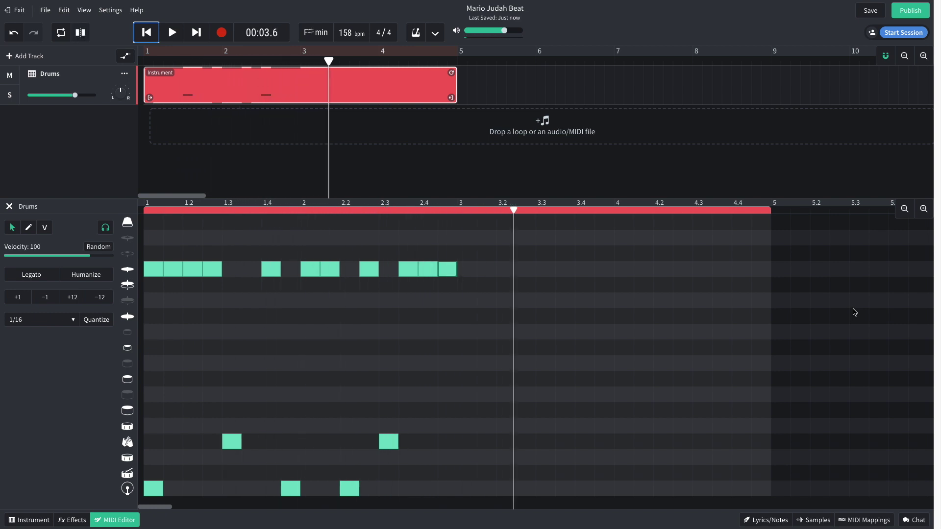
pyautogui.press('Return')
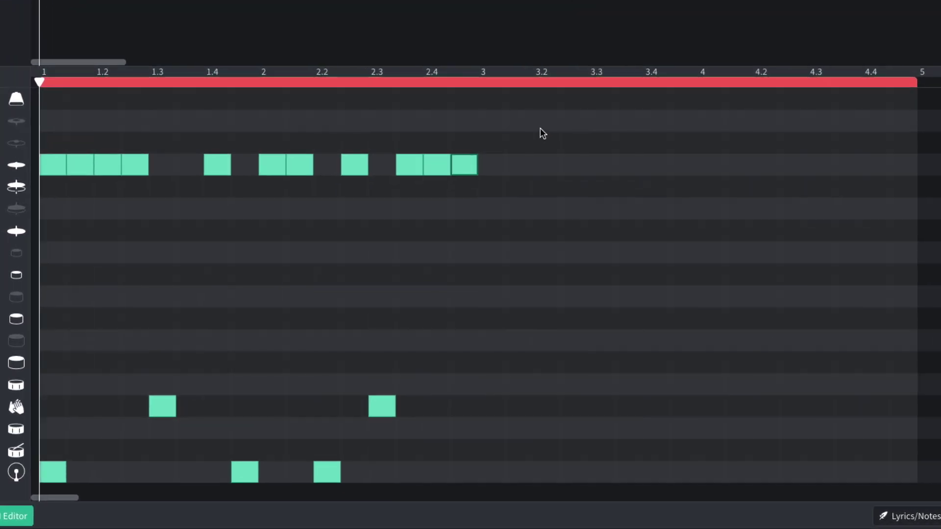
# Step: Duplicate the two-bar drum pattern into bars 3 and 4, add an extra kick at 4.4, and play it back
pyautogui.moveTo(501, 244); pyautogui.dragTo(145, 499)
pyautogui.moveTo(41, 486); pyautogui.dragTo(510, 493)
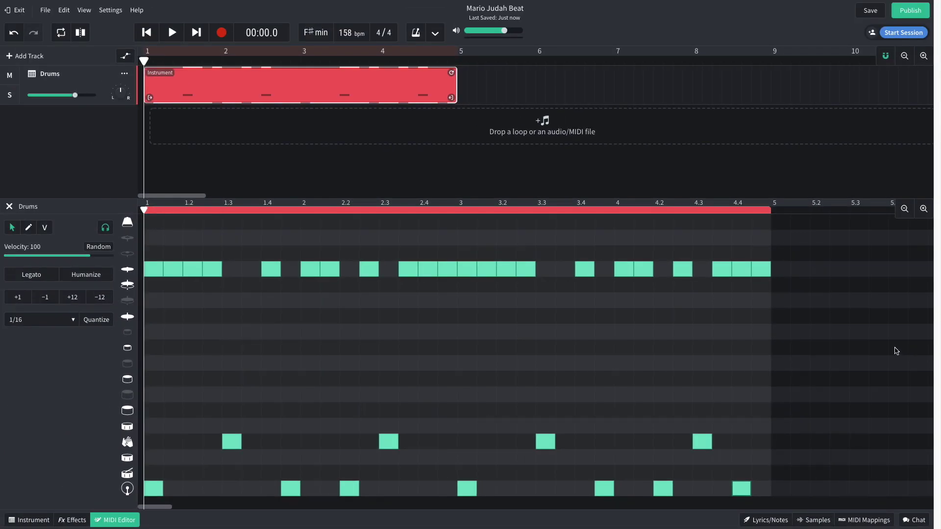
pyautogui.press('space')
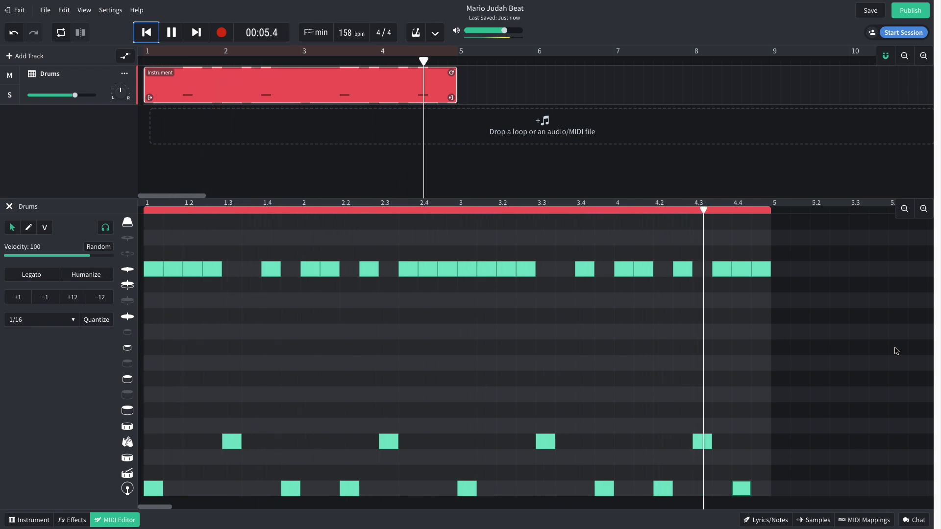
pyautogui.press('space')
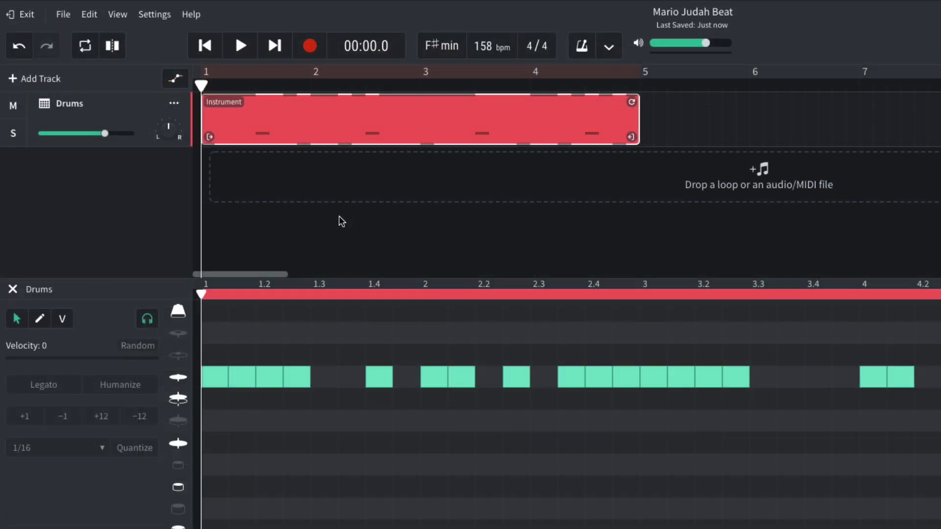
# Step: Set the grid size to 1/32 for finer note placement
pyautogui.click(120, 22)
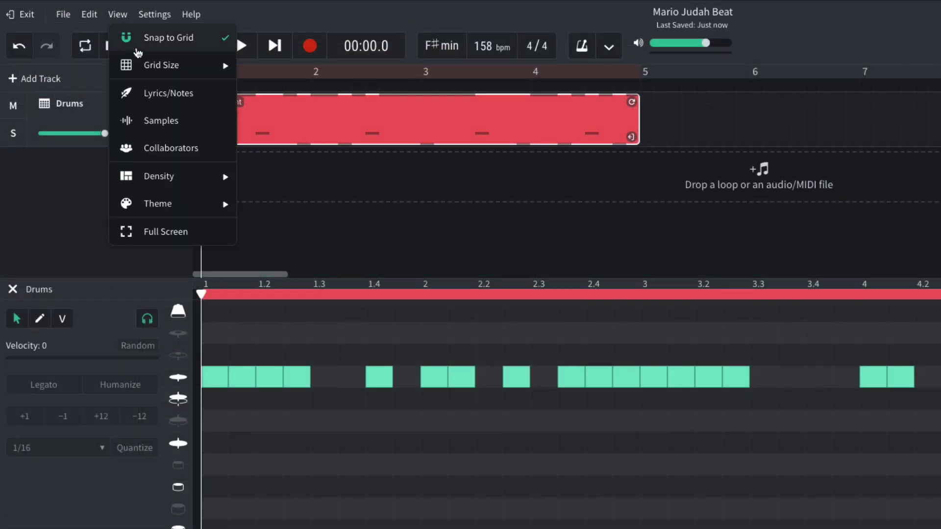
pyautogui.moveTo(141, 63)
pyautogui.click(260, 230)
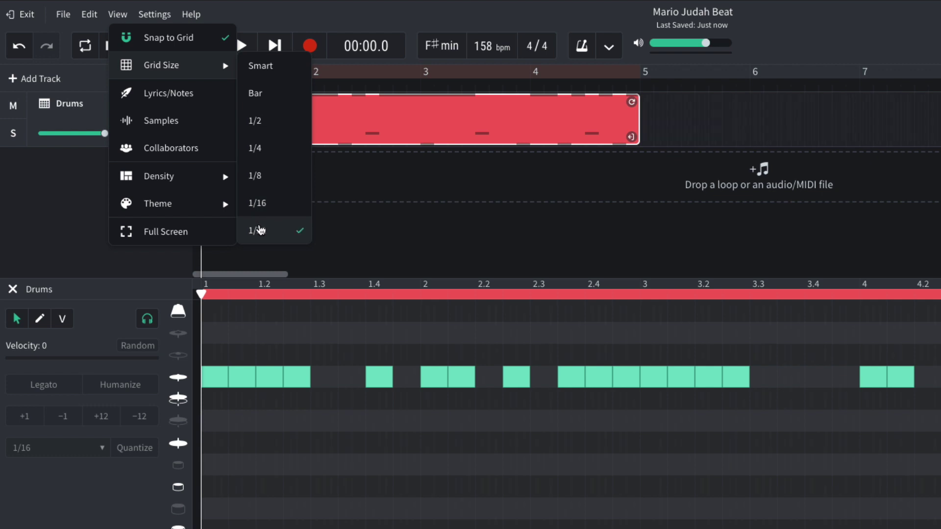
# Step: Replace the hi-hat before bar 3 with a roll of four 1/32 notes, add similar rolls after 3.4, 4.3 and 4.4, and play back
pyautogui.click(625, 376)
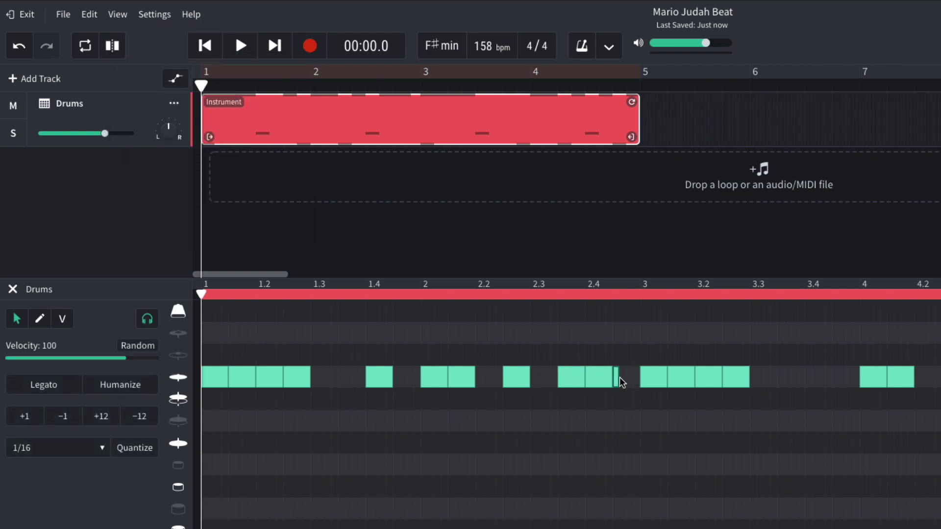
pyautogui.click(628, 378)
pyautogui.click(635, 378)
pyautogui.click(590, 294)
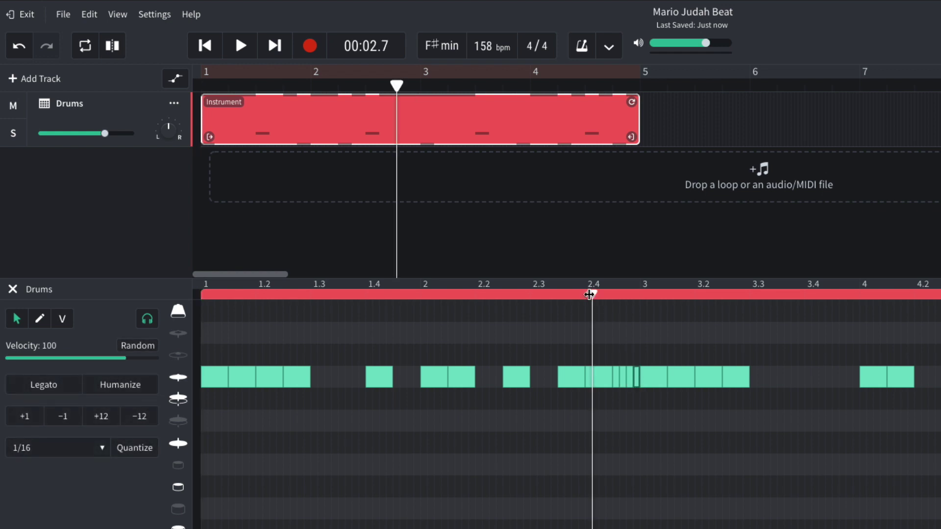
pyautogui.press('space')
pyautogui.press('space')
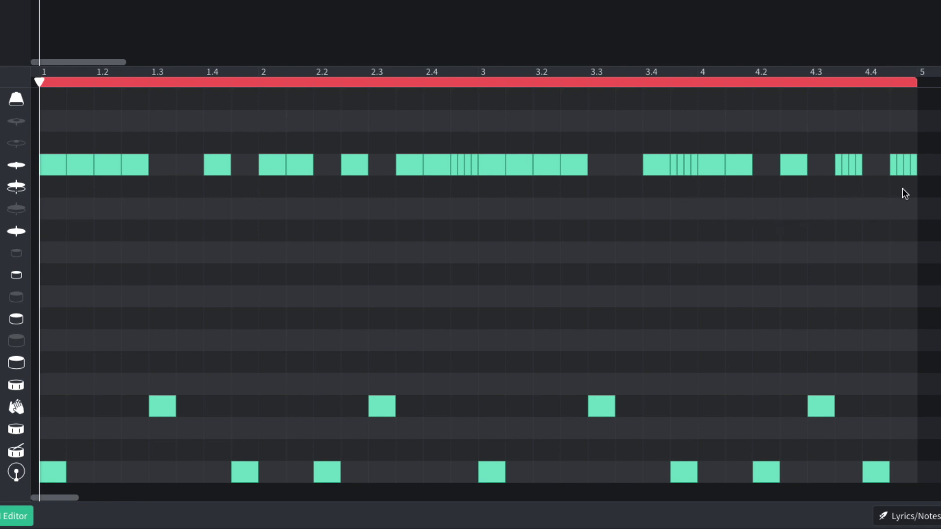
pyautogui.press('space')
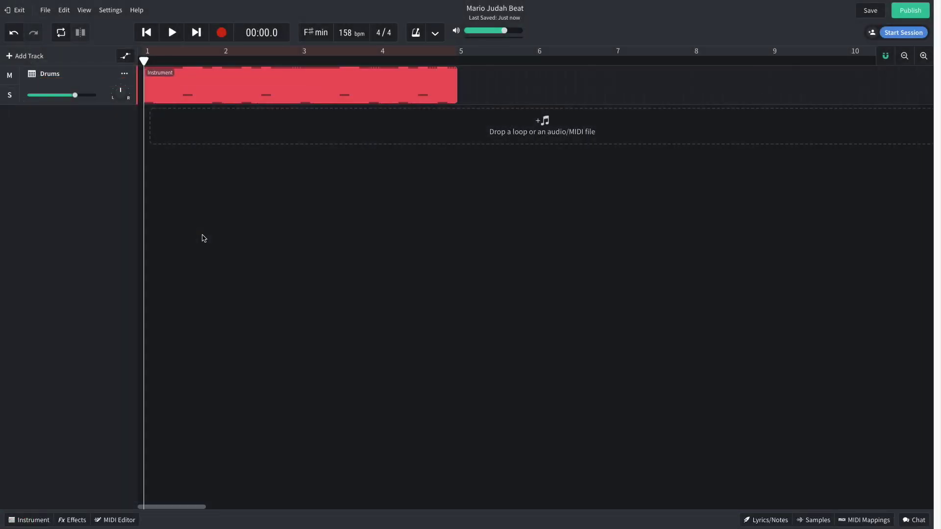
# Step: Add a new instrument track using the Glitch creator kit and audition one of its lower pads
pyautogui.click(29, 56)
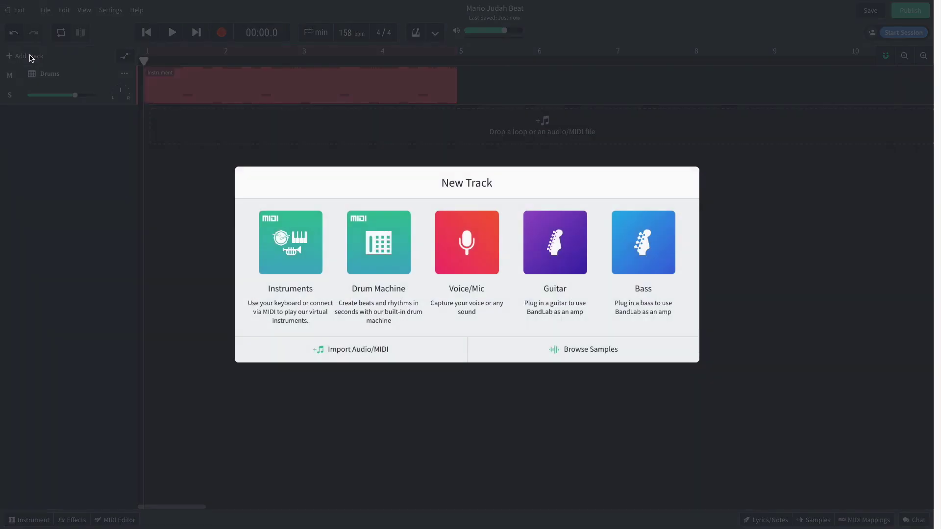
pyautogui.click(265, 248)
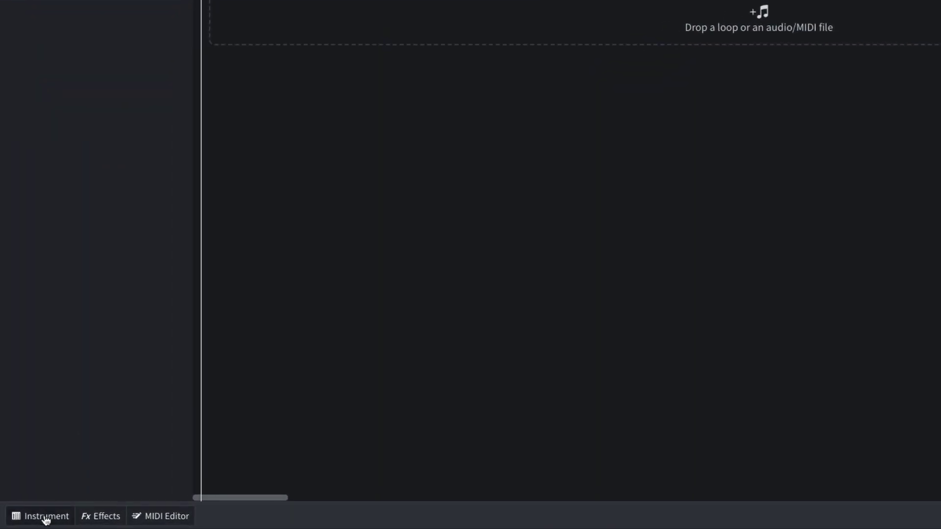
pyautogui.click(32, 522)
pyautogui.click(74, 366)
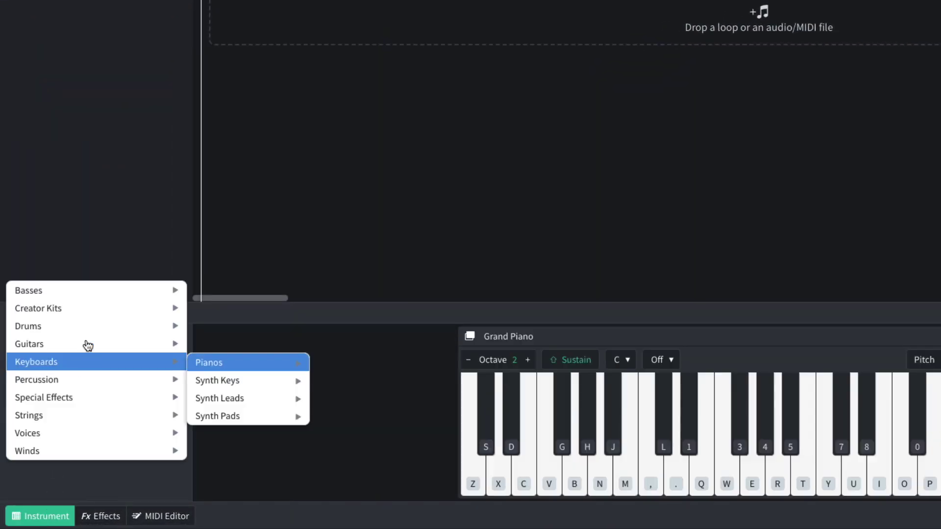
pyautogui.moveTo(100, 313)
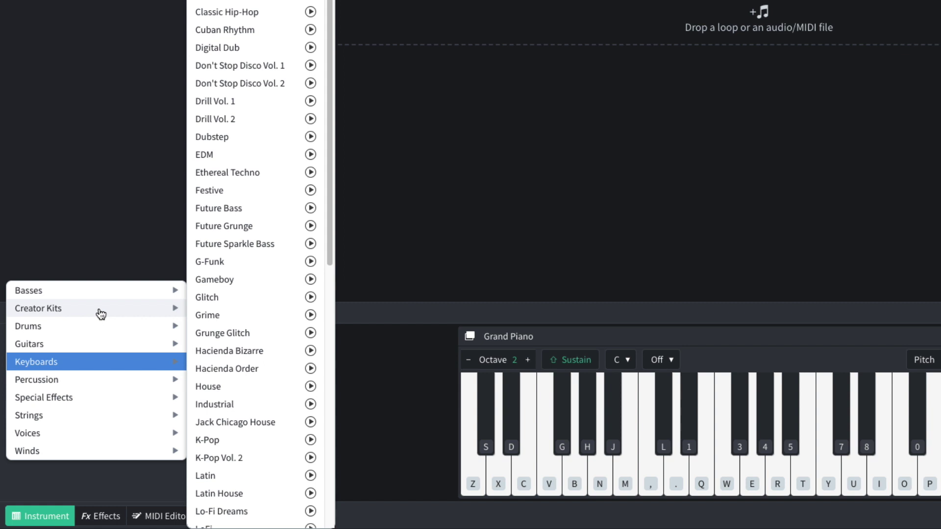
pyautogui.click(216, 297)
pyautogui.click(561, 487)
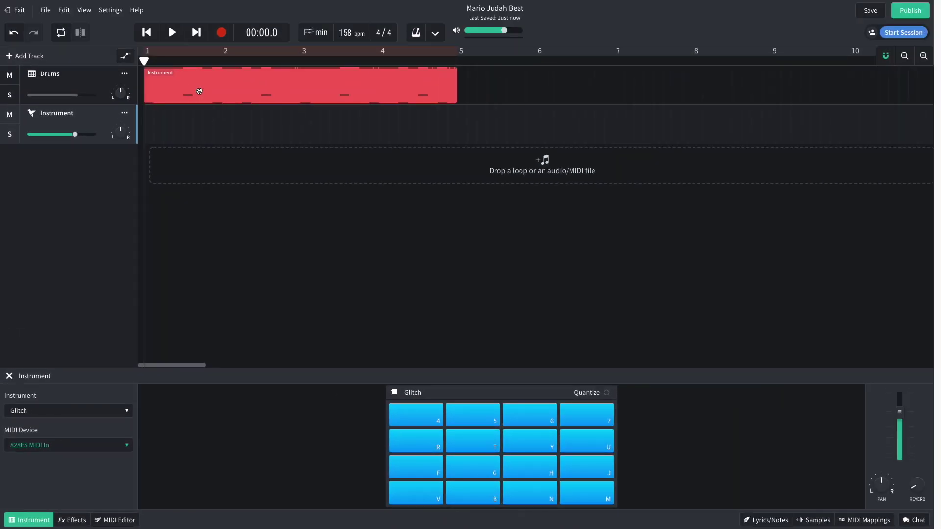
# Step: Copy the drum region onto the Glitch track, keep only its kick notes, play it back, and name the track Impact
pyautogui.moveTo(199, 91); pyautogui.dragTo(199, 115)
pyautogui.doubleClick(206, 125)
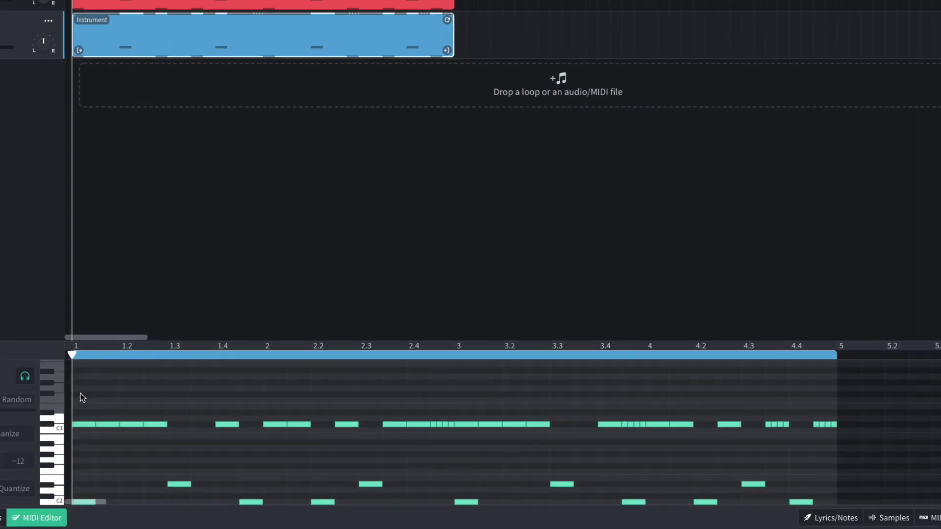
pyautogui.moveTo(150, 420); pyautogui.dragTo(800, 494)
pyautogui.moveTo(899, 483); pyautogui.dragTo(887, 487)
pyautogui.press('Delete')
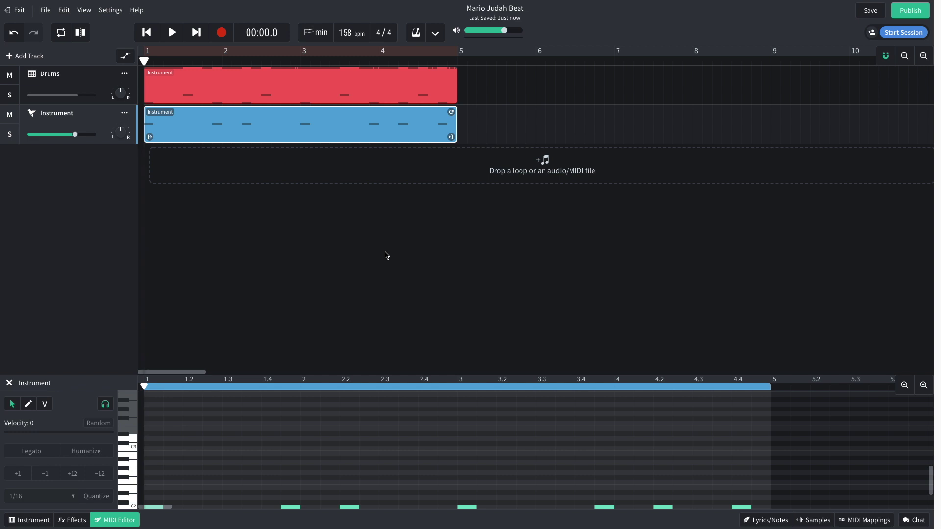
pyautogui.press('space')
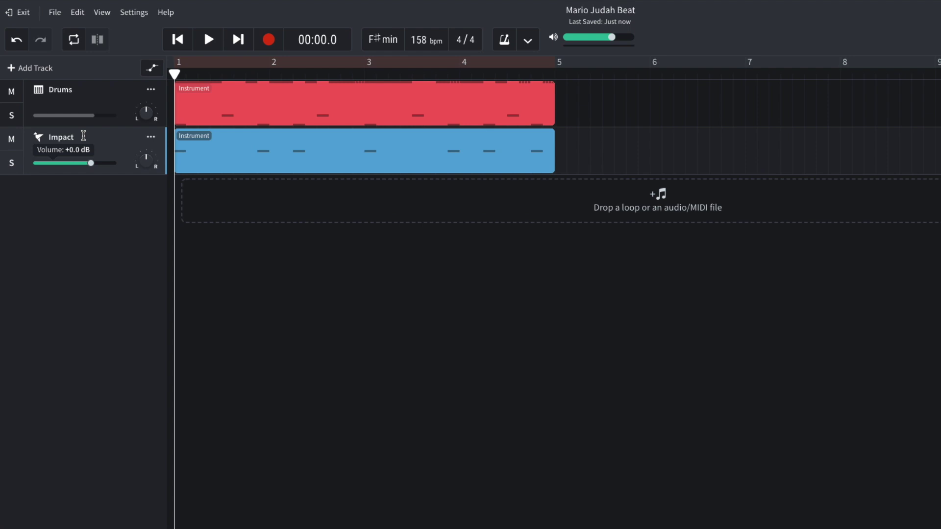
# Step: Lower the volumes of the Drums and Impact tracks and play both from the start
pyautogui.moveTo(95, 122); pyautogui.dragTo(87, 119)
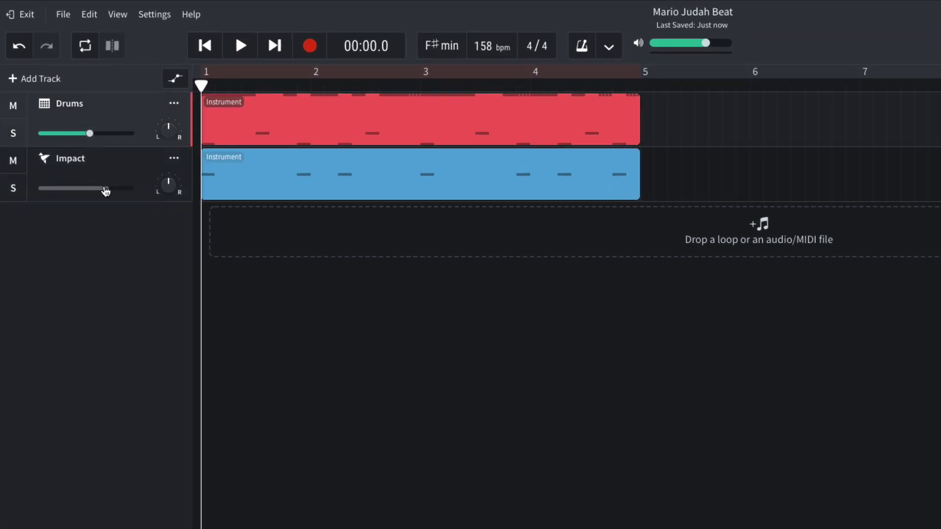
pyautogui.moveTo(106, 191); pyautogui.dragTo(101, 191)
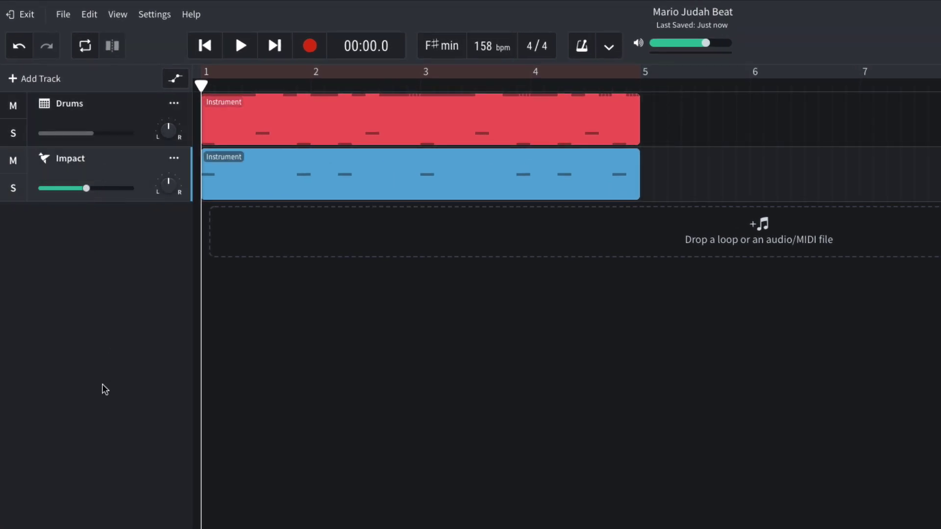
pyautogui.press('space')
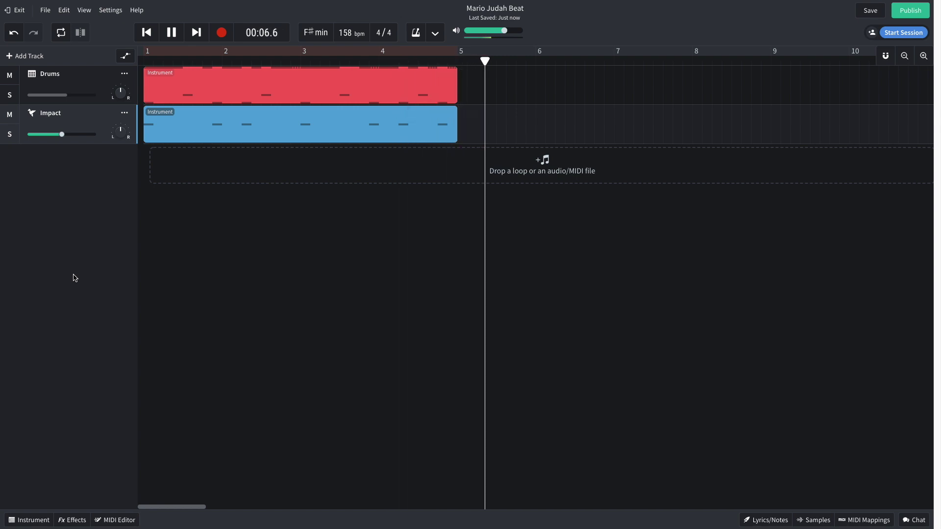
pyautogui.press('space')
# Step: Add a new instrument track using the Cheeky Boom 808 bass
pyautogui.scroll(-3, 264, 315)
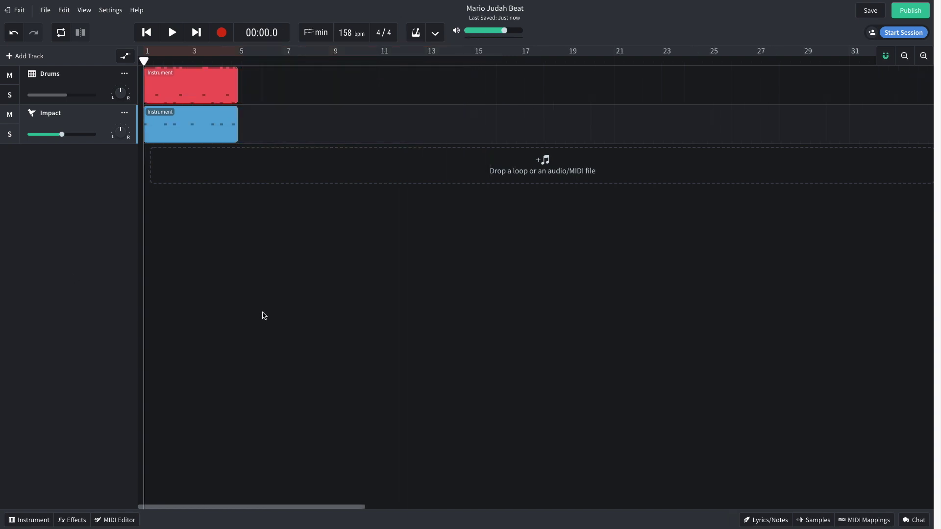
pyautogui.click(41, 58)
pyautogui.click(291, 260)
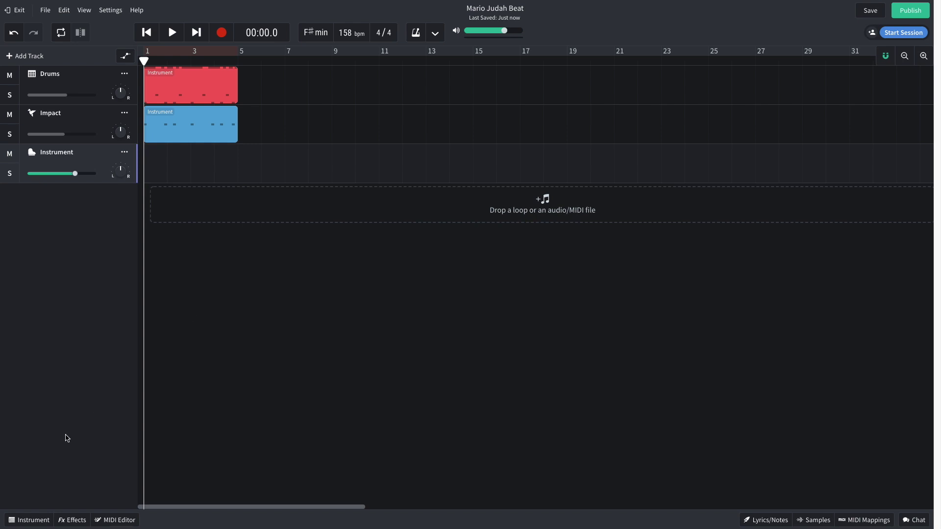
pyautogui.click(29, 520)
pyautogui.click(57, 413)
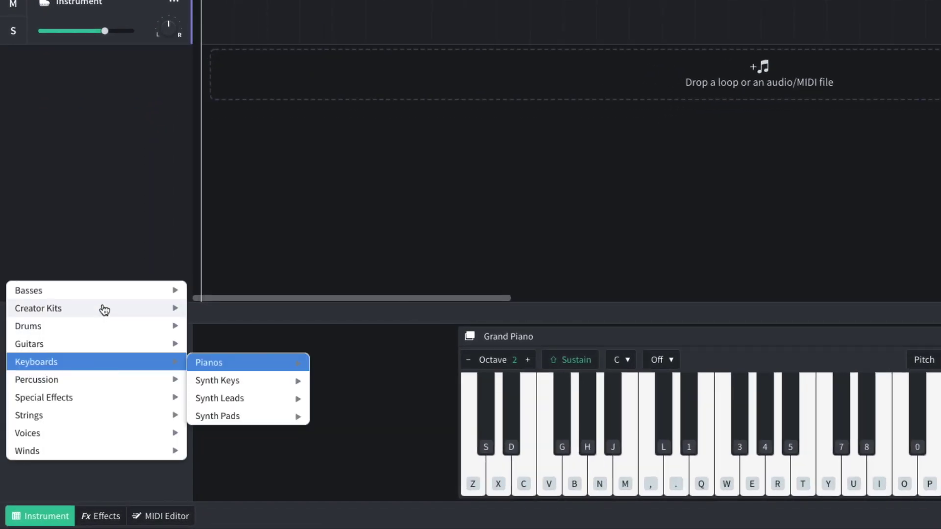
pyautogui.moveTo(104, 293)
pyautogui.moveTo(222, 295)
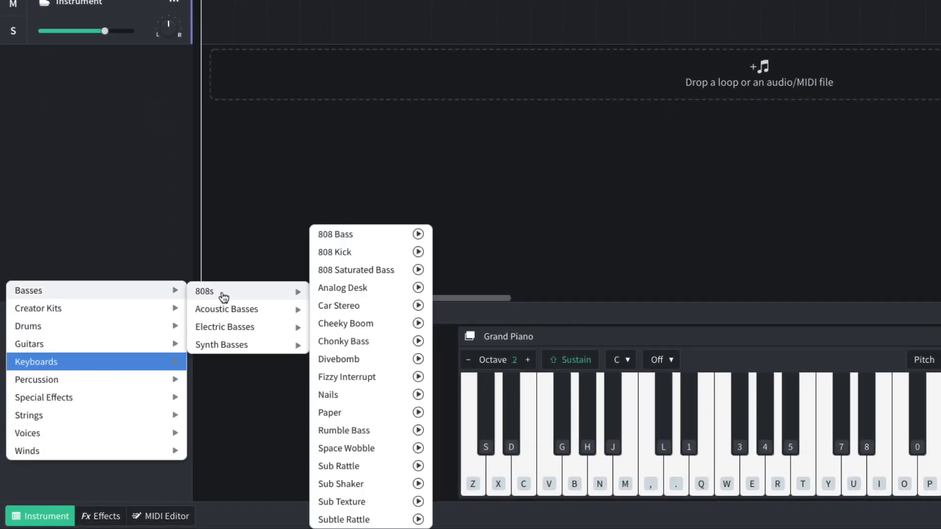
pyautogui.click(335, 323)
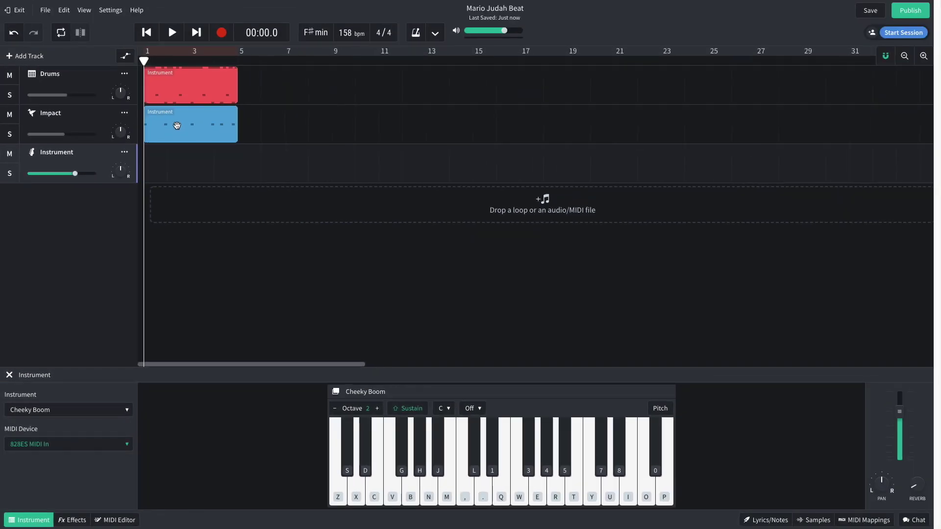
# Step: Copy the Impact region onto the Cheeky Boom track as one-beat notes lowered to F#, play it back, and name the track 808
pyautogui.click(176, 124)
pyautogui.doubleClick(172, 163)
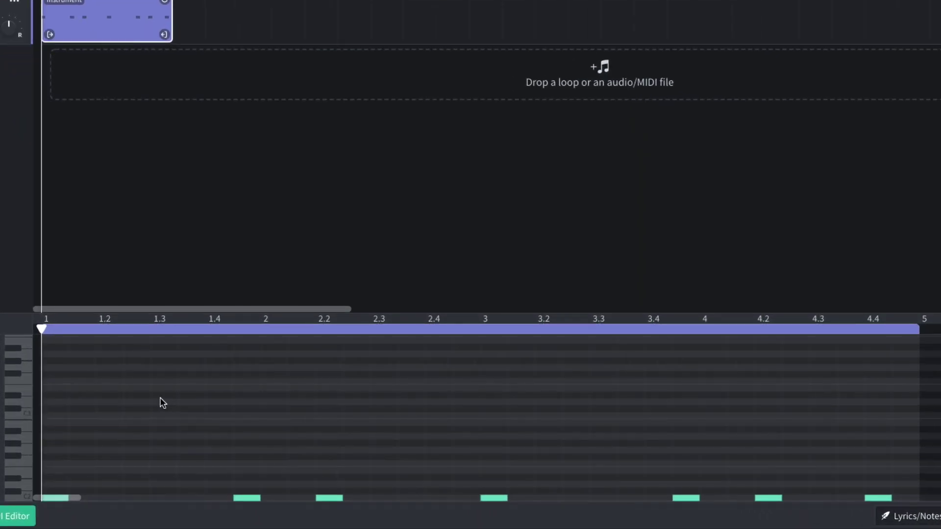
pyautogui.scroll(-2, 160, 397)
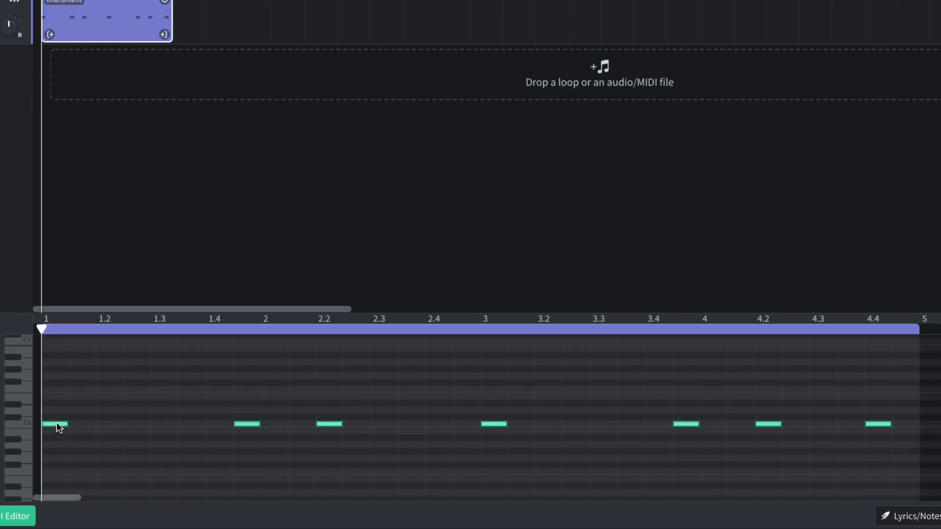
pyautogui.moveTo(57, 423); pyautogui.dragTo(83, 444)
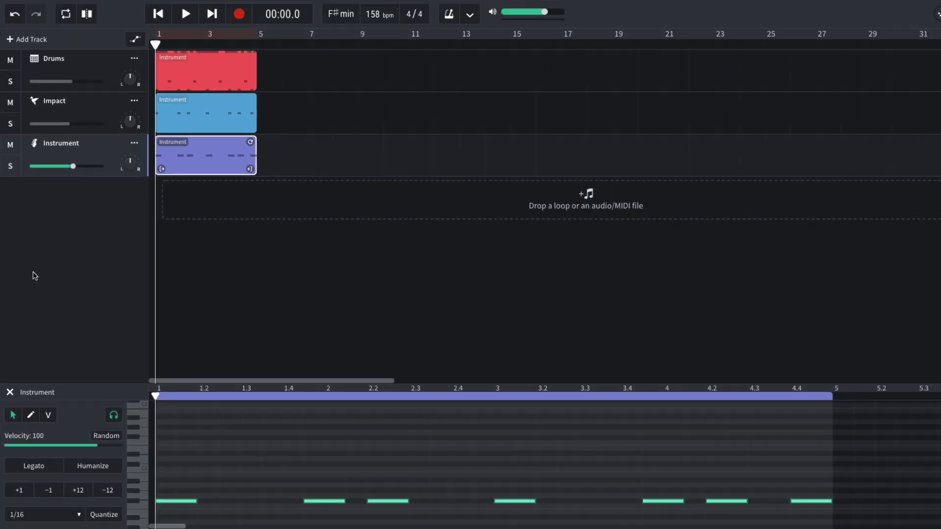
pyautogui.press('space')
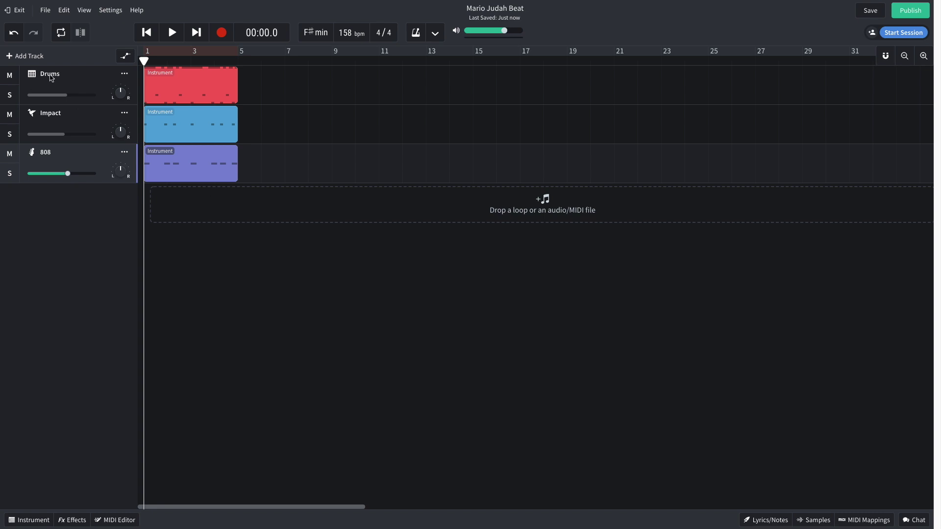
# Step: Add a track named Strings with a strings instrument and a four-bar octave part moving between F# and G, and play it back
pyautogui.click(24, 56)
pyautogui.click(290, 238)
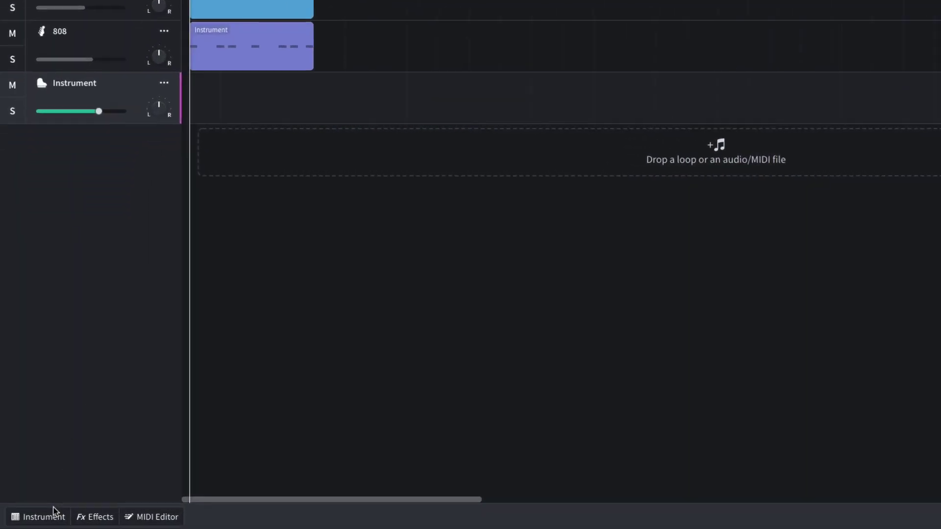
pyautogui.click(55, 515)
pyautogui.click(77, 363)
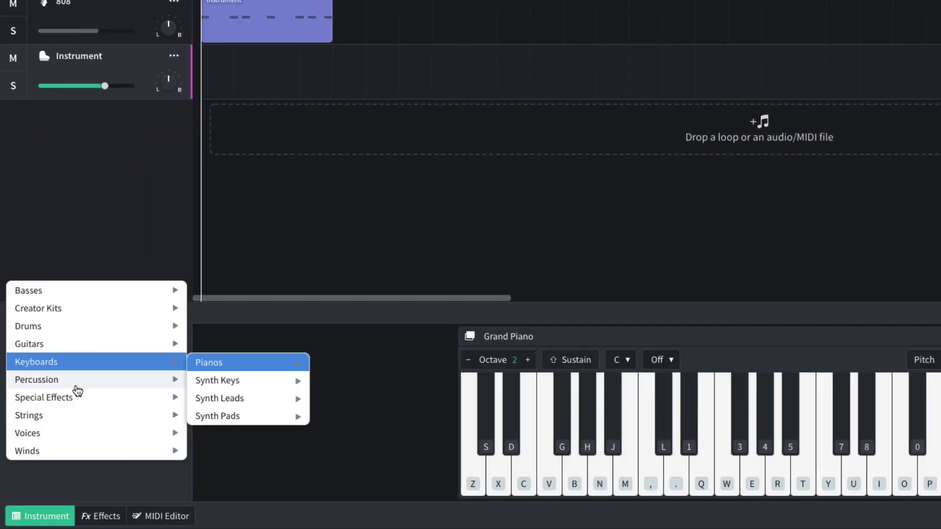
pyautogui.moveTo(78, 417)
pyautogui.click(235, 447)
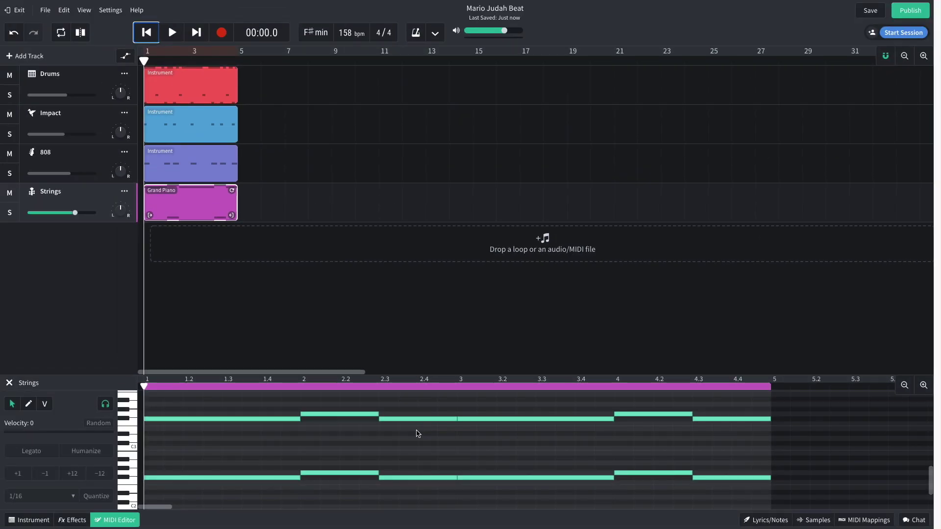
pyautogui.press('space')
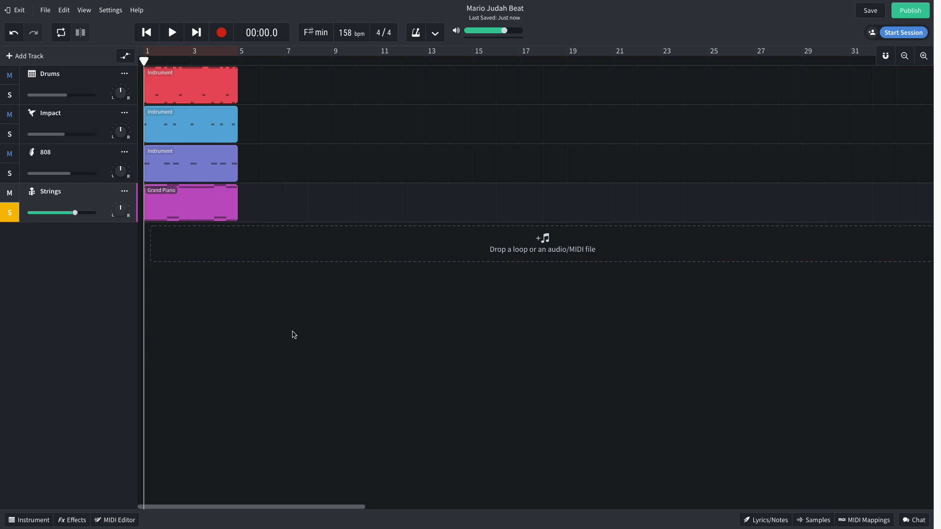
# Step: Add a Multi Filter effect set to Highpass to the soloed Strings track and play it back
pyautogui.click(76, 520)
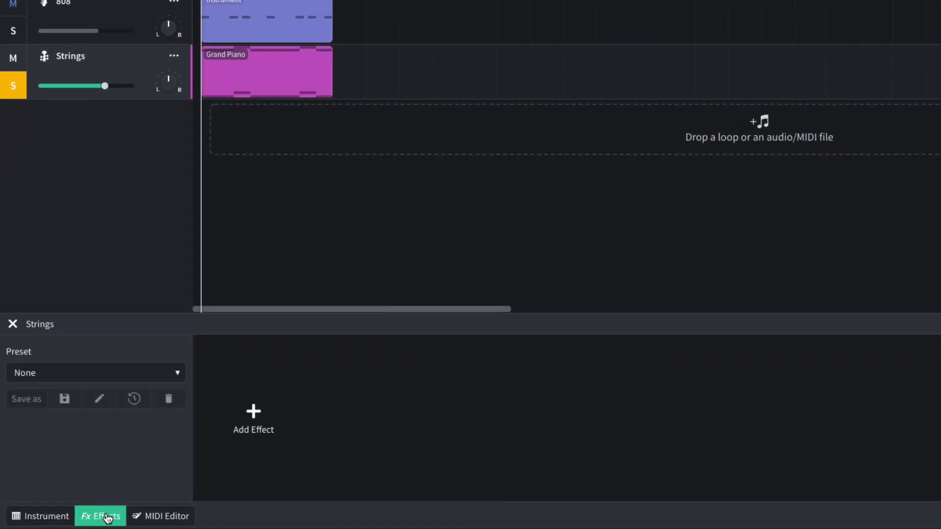
pyautogui.click(223, 438)
pyautogui.moveTo(244, 473)
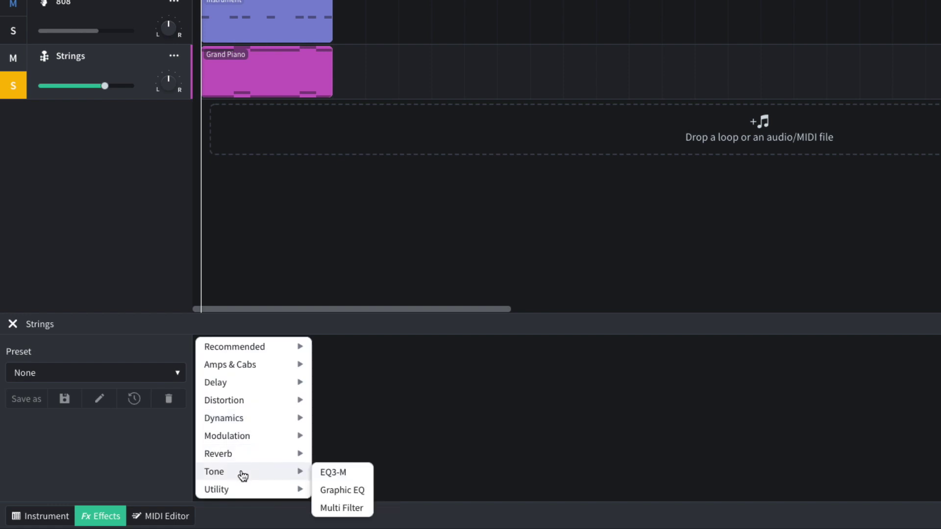
pyautogui.click(339, 506)
pyautogui.click(284, 480)
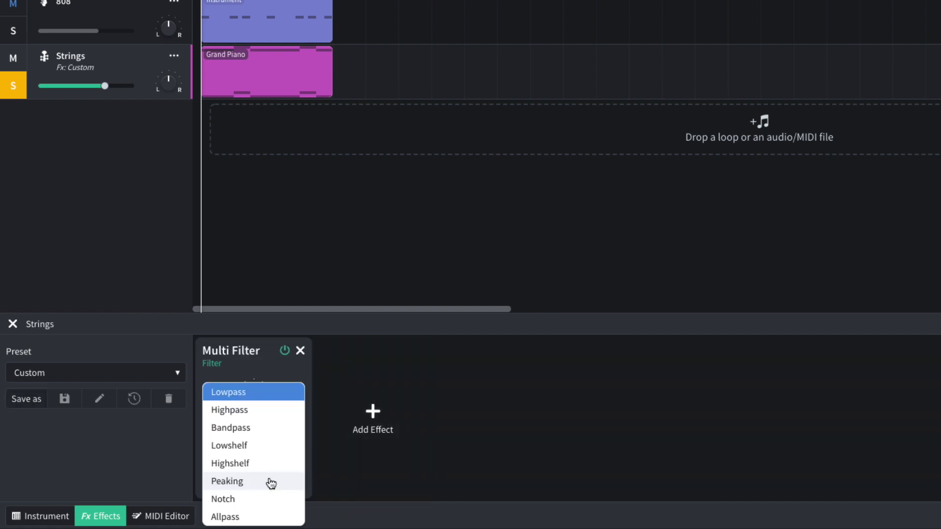
pyautogui.click(248, 411)
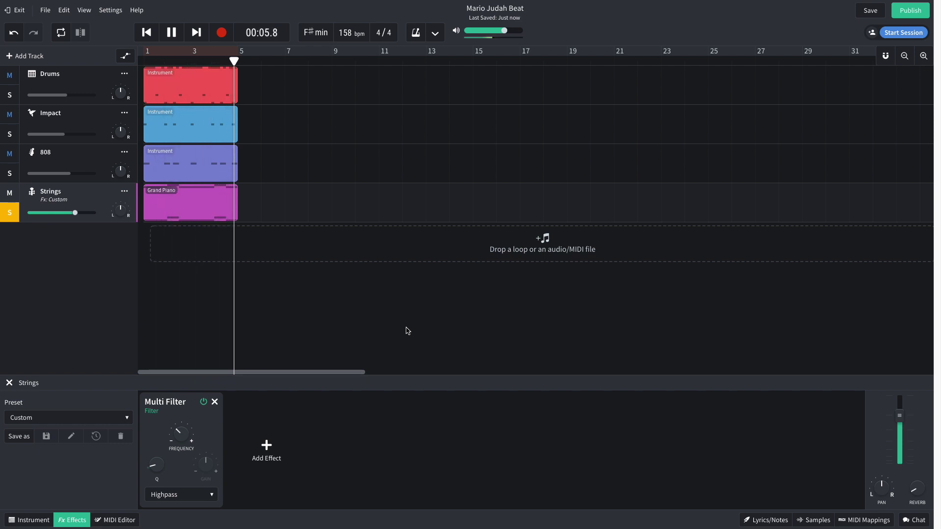
pyautogui.press('space')
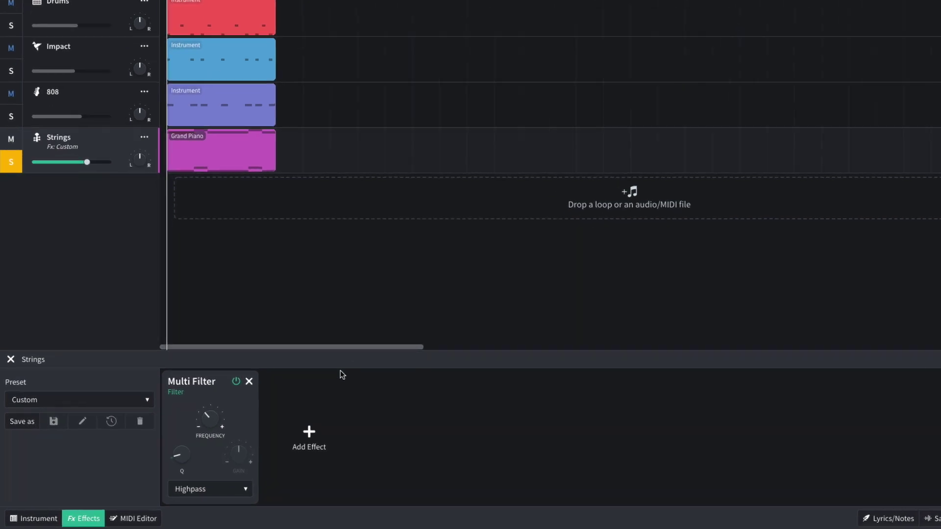
# Step: Add a Studio Reverb effect after the filter on the Strings track and play it back
pyautogui.click(266, 445)
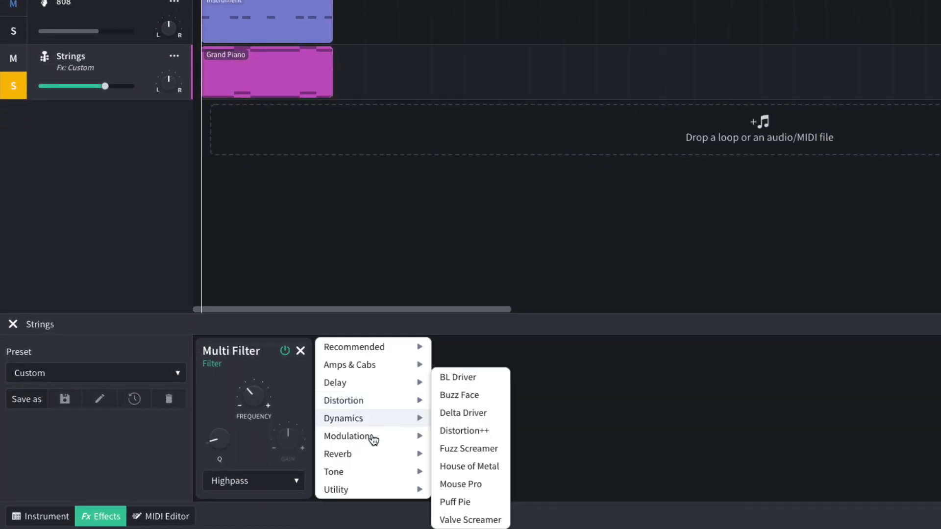
pyautogui.moveTo(275, 476)
pyautogui.click(468, 490)
pyautogui.moveTo(410, 455)
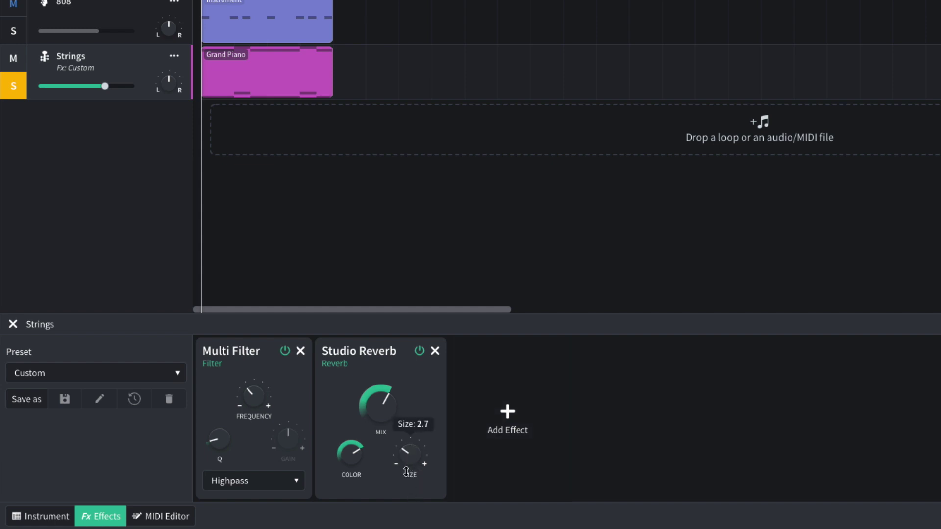
pyautogui.press('space')
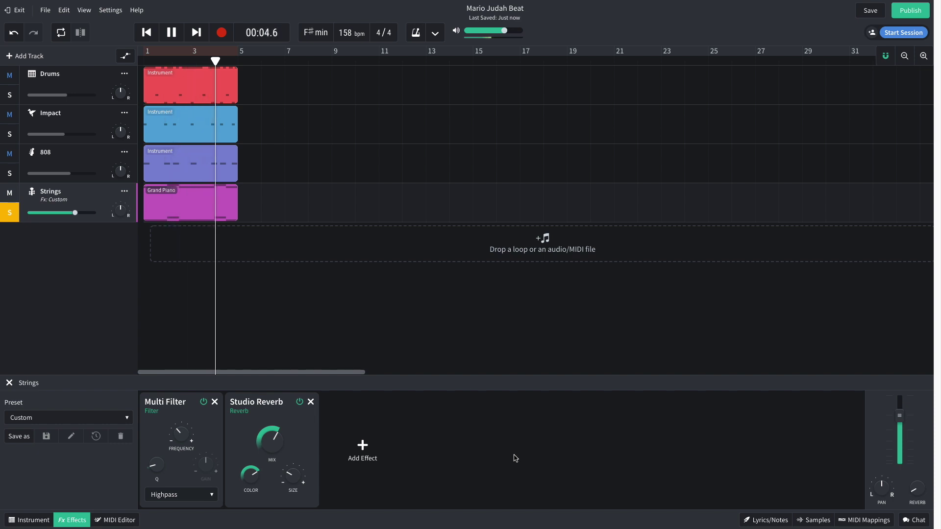
pyautogui.press('space')
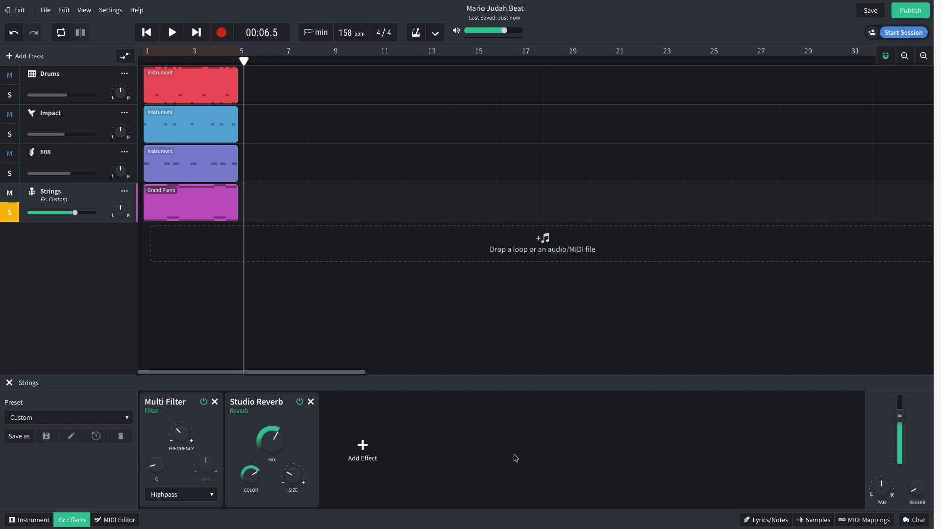
# Step: Lower the Strings track's volume, turn off its solo, and play all tracks together from the start
pyautogui.press('Home')
pyautogui.moveTo(72, 214)
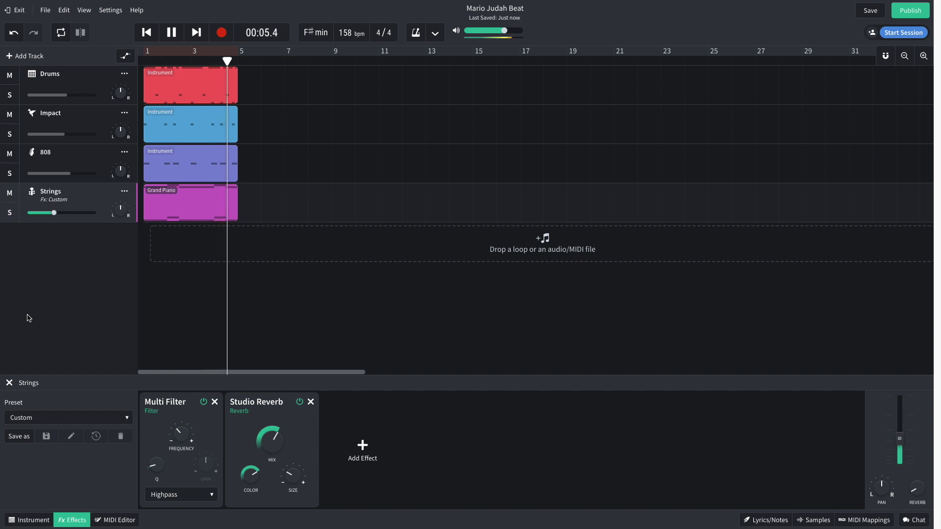
pyautogui.press('Escape')
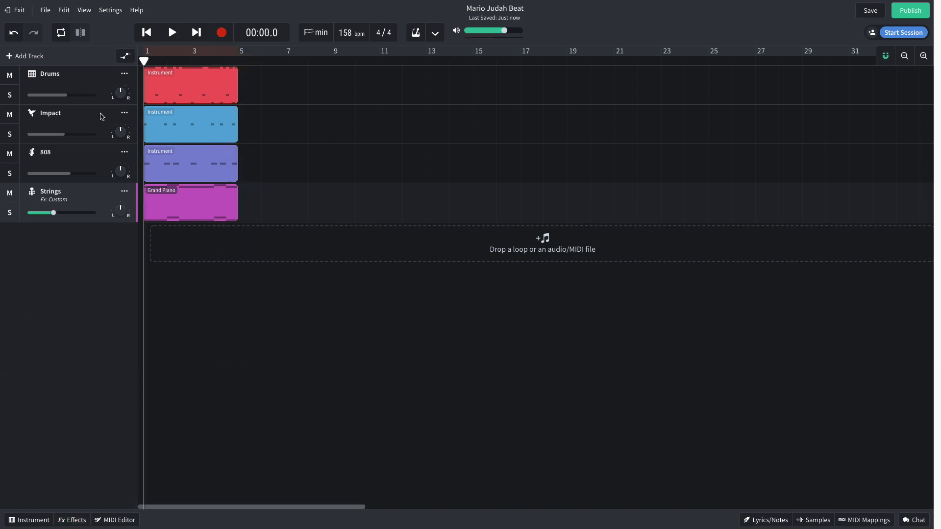
# Step: Add an instrument track below Strings and assign it the String Orchestra Pizz instrument
pyautogui.click(43, 57)
pyautogui.click(289, 240)
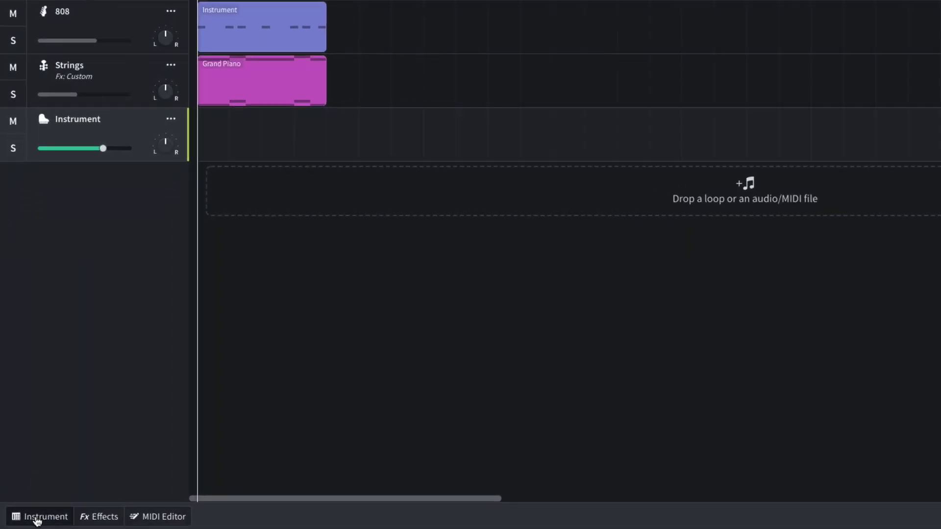
pyautogui.click(36, 518)
pyautogui.click(78, 362)
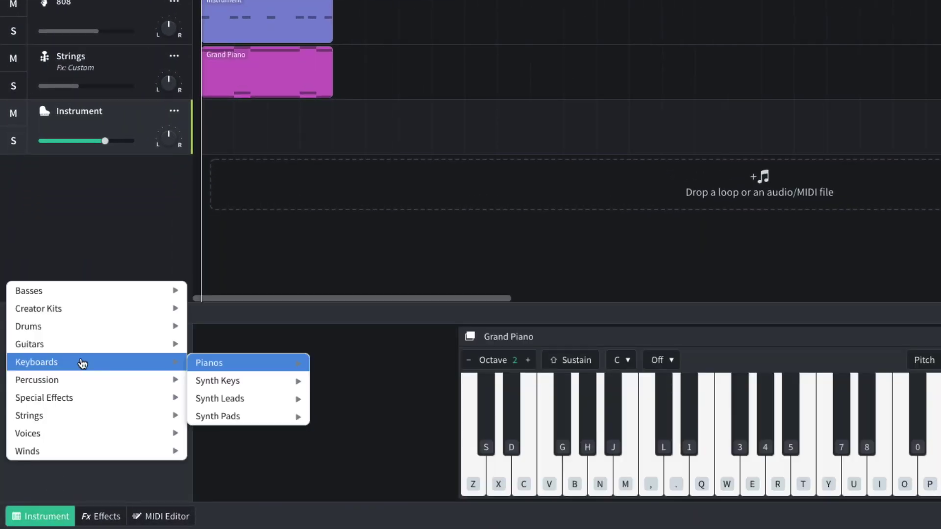
pyautogui.moveTo(73, 417)
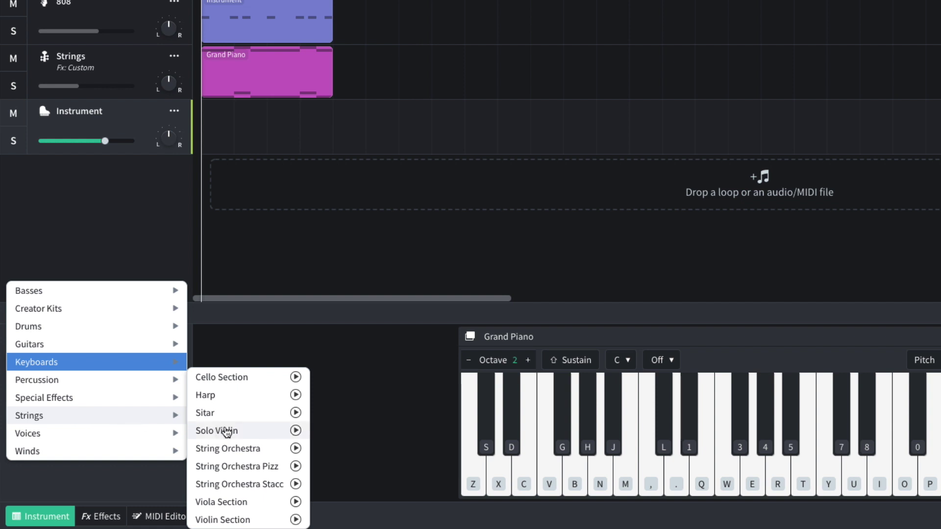
pyautogui.click(228, 466)
# Step: Create a four-bar region on the new pizzicato track, enter a single one-beat F#4 note at its start, and play all tracks
pyautogui.rightClick(230, 131)
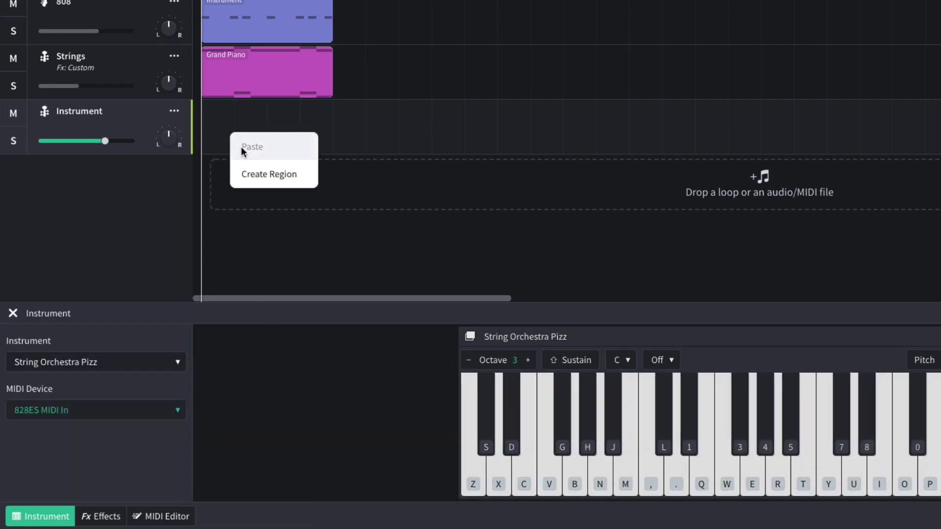
pyautogui.click(246, 169)
pyautogui.doubleClick(239, 132)
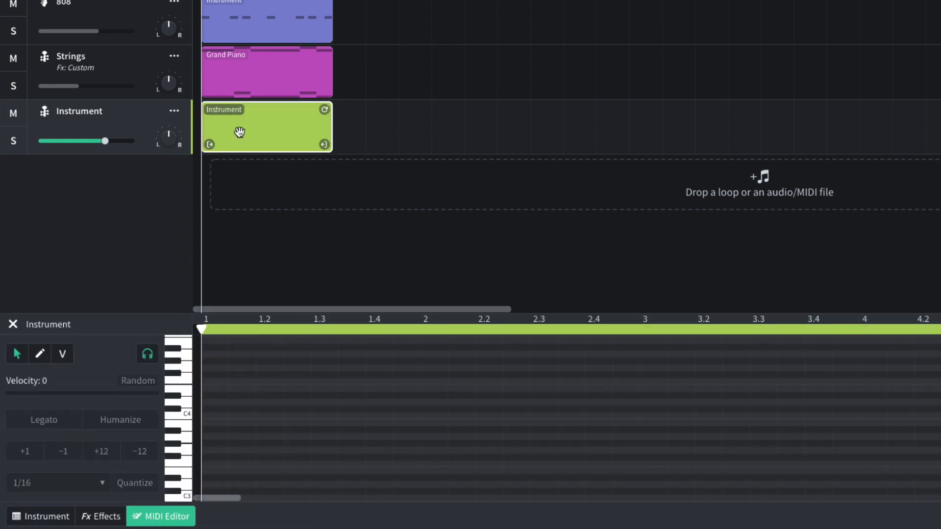
pyautogui.click(210, 374)
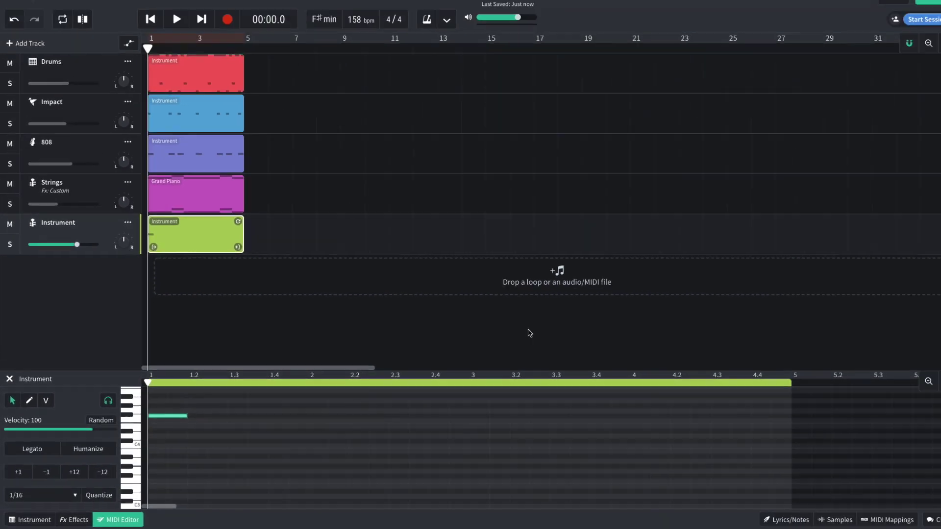
pyautogui.press('space')
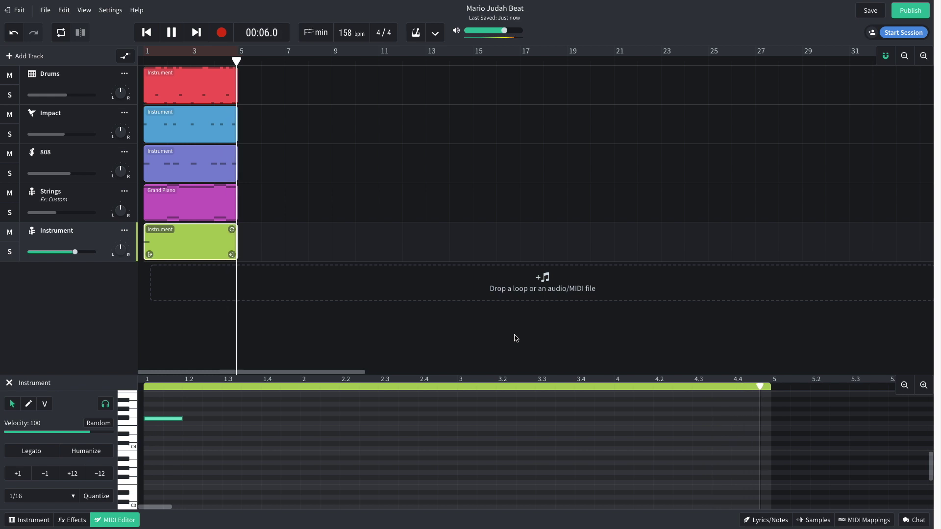
pyautogui.press('space')
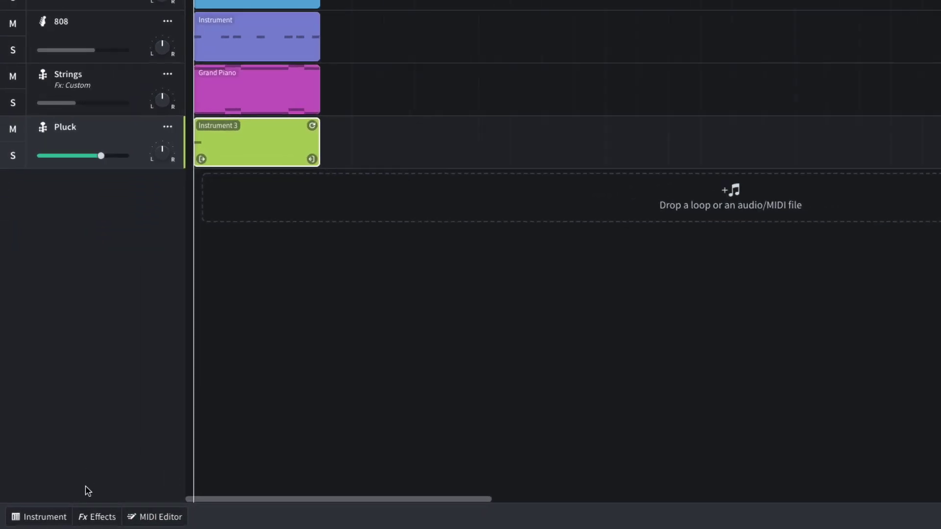
# Step: Name the pizzicato track Pluck, add a Studio Reverb effect, lower its volume slightly, and play back the result
pyautogui.click(72, 520)
pyautogui.click(276, 403)
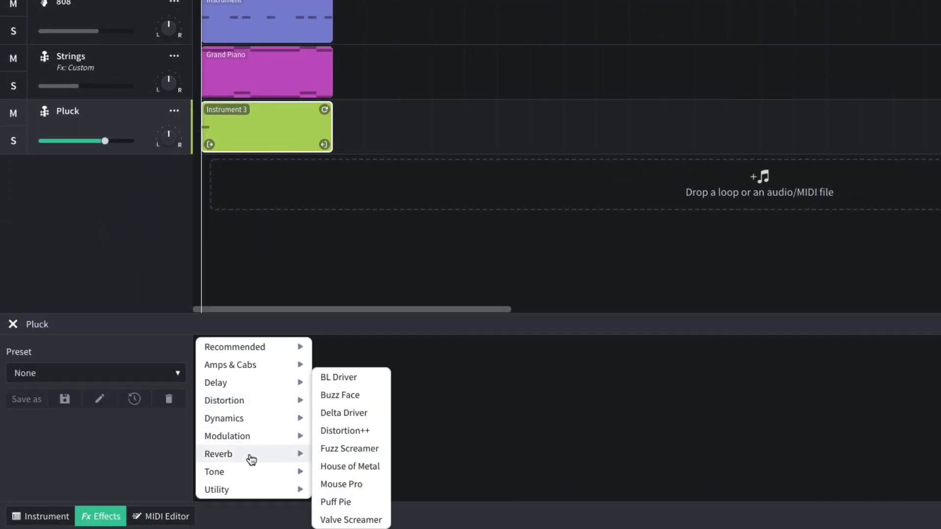
pyautogui.moveTo(264, 454)
pyautogui.click(348, 491)
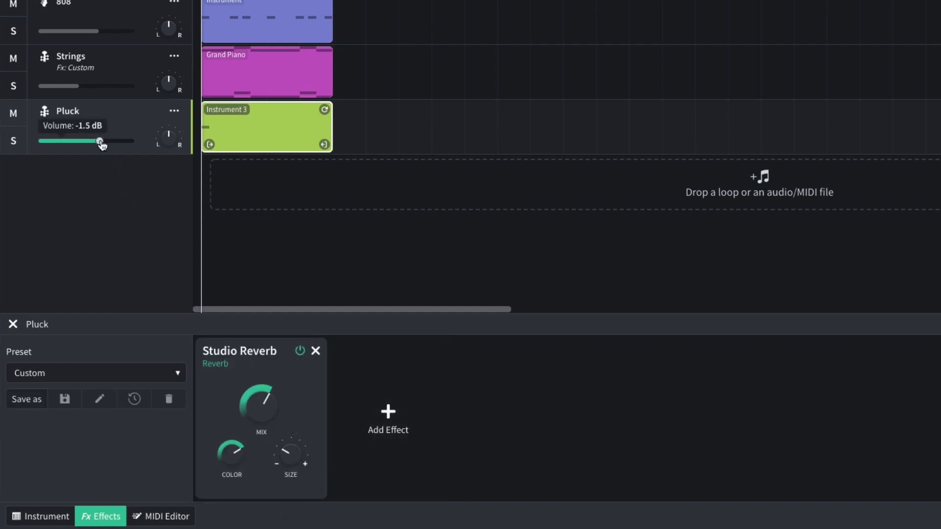
pyautogui.press('space')
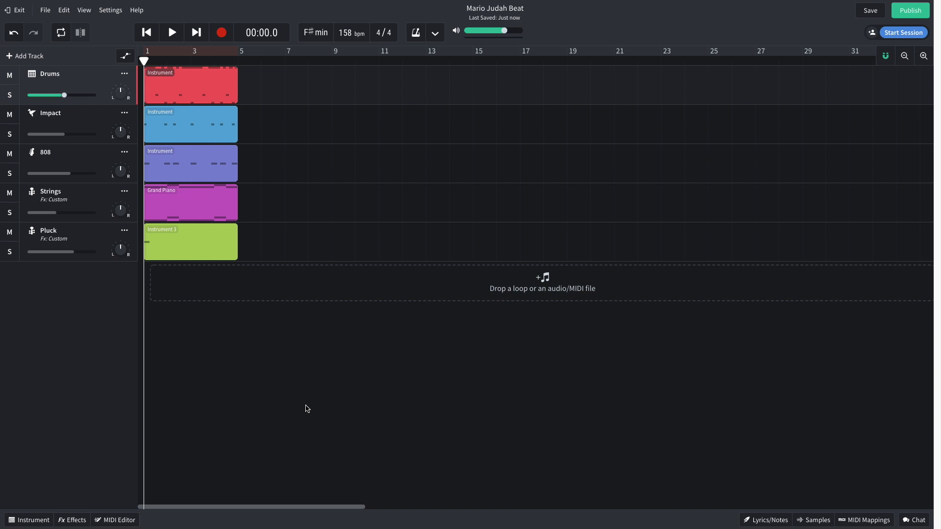
# Step: Copy the four-bar regions of all five tracks to bar 9
pyautogui.moveTo(307, 408); pyautogui.dragTo(366, 91)
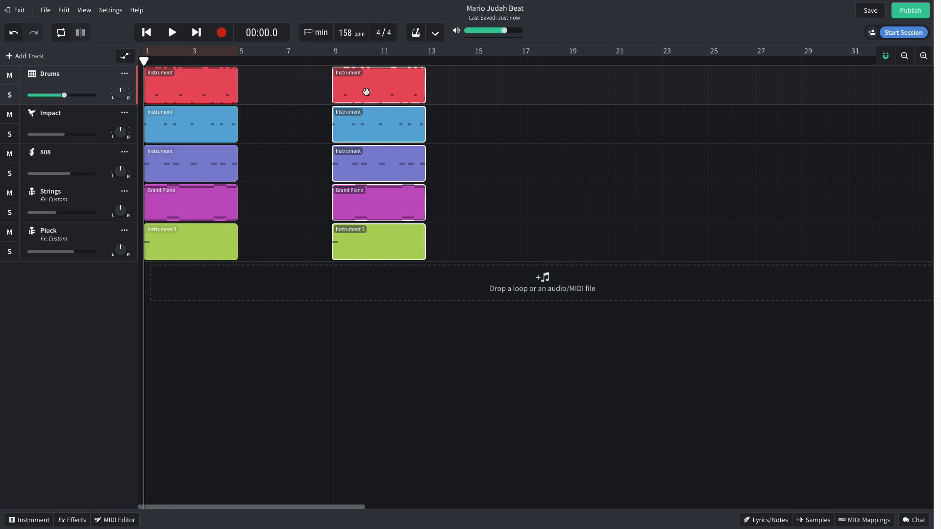
# Step: Add a sustained F#4 note across all four bars of the copied Strings region and play from bar 9
pyautogui.doubleClick(375, 198)
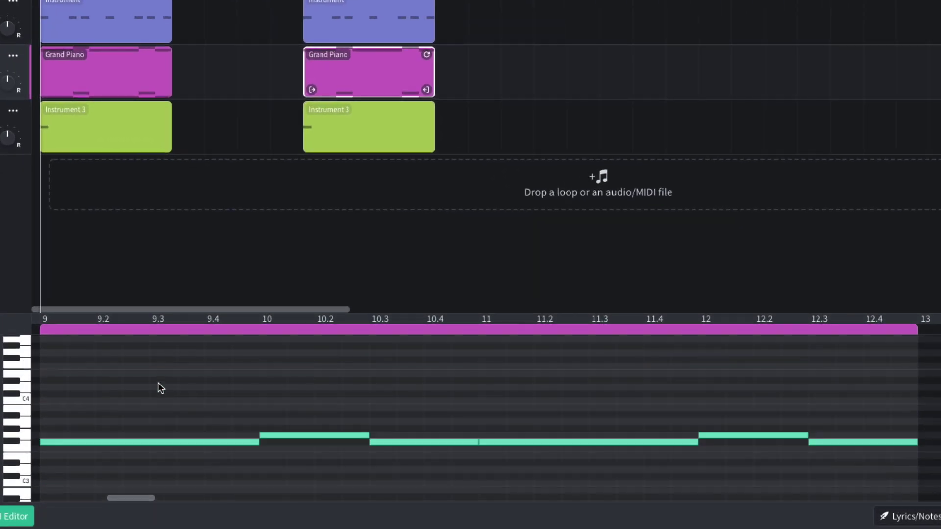
pyautogui.scroll(3, 220, 430)
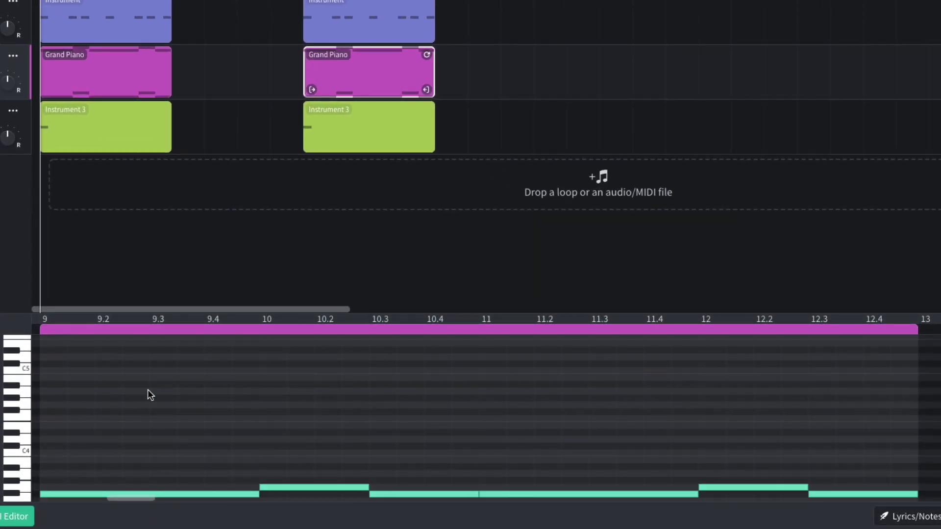
pyautogui.click(48, 412)
pyautogui.moveTo(65, 412); pyautogui.dragTo(914, 363)
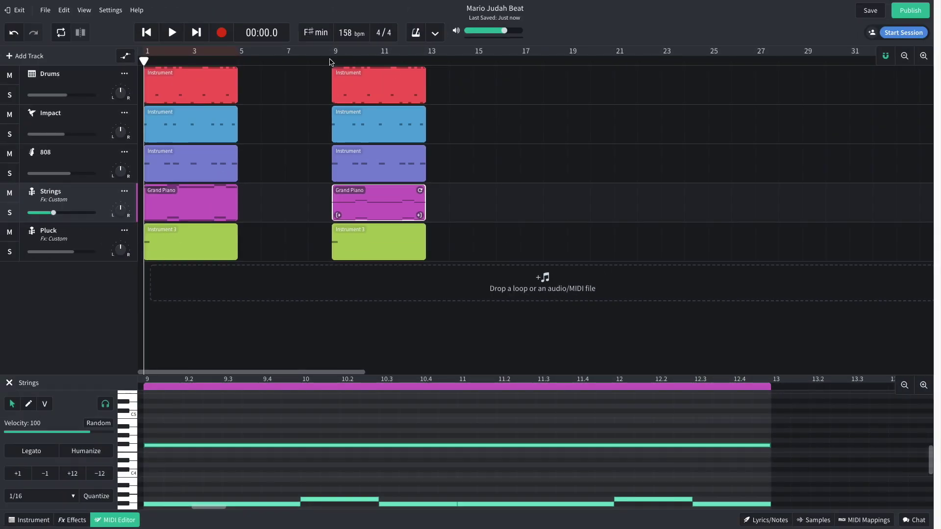
pyautogui.click(330, 62)
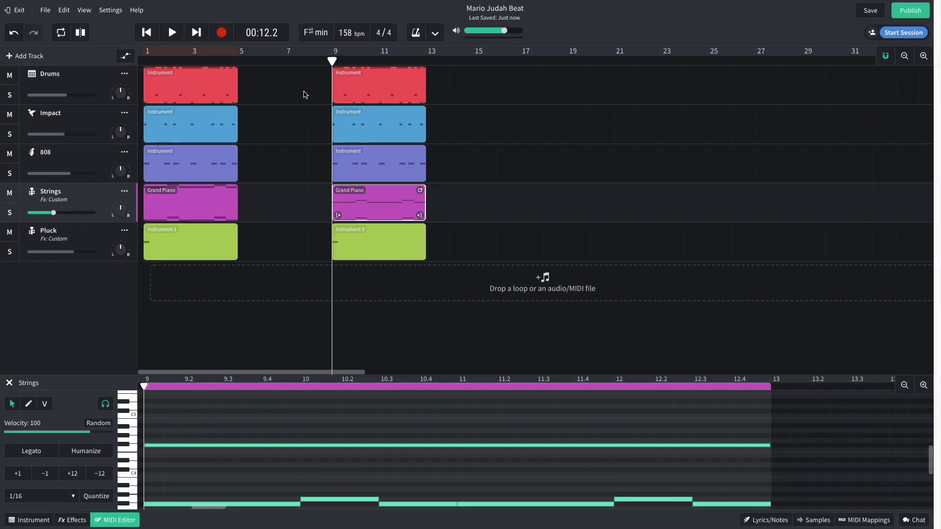
pyautogui.press('space')
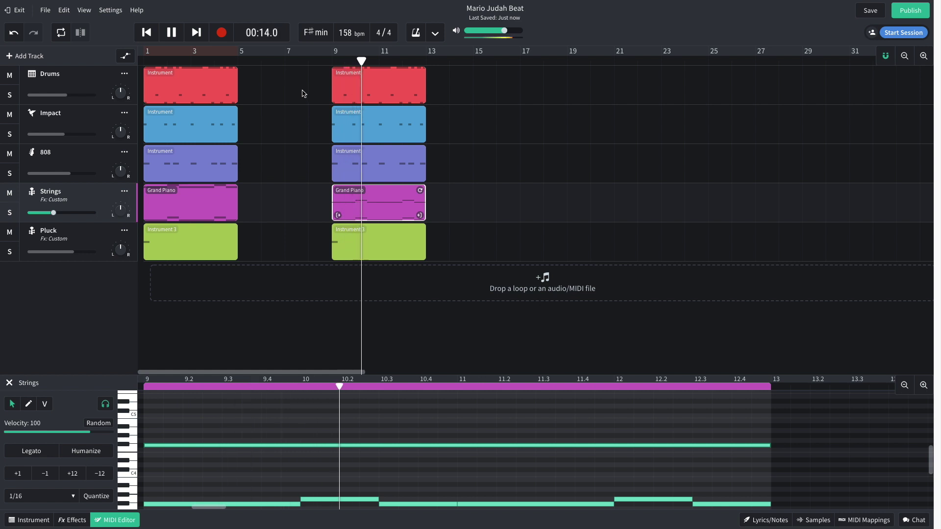